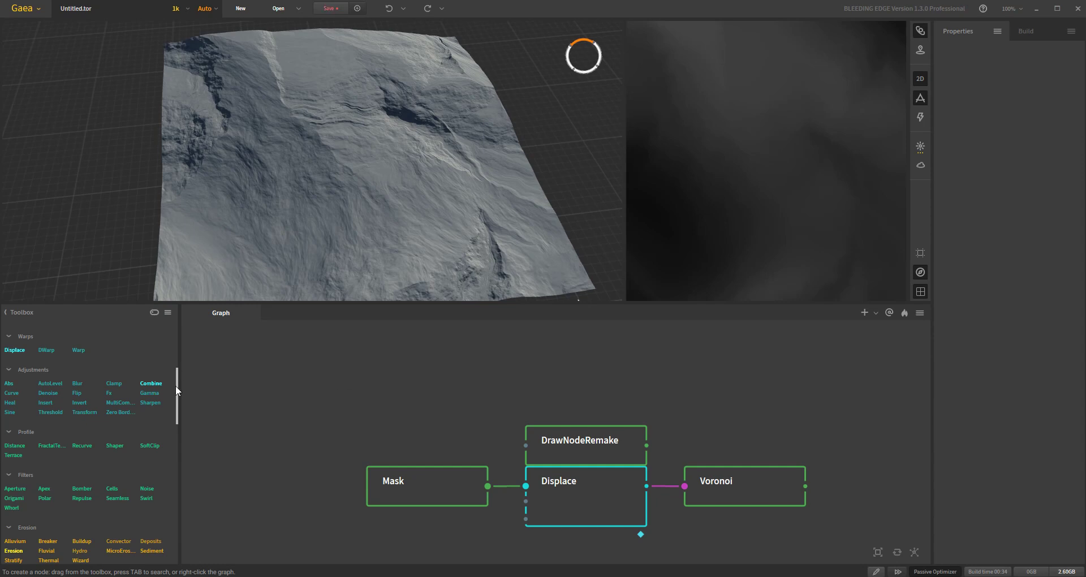
Step: Select the Mask node to preview its red mask peaks in the 3D and 2D views
{"action": "left_click_drag", "start_coordinate": [177, 386], "coordinate": [177, 337]}
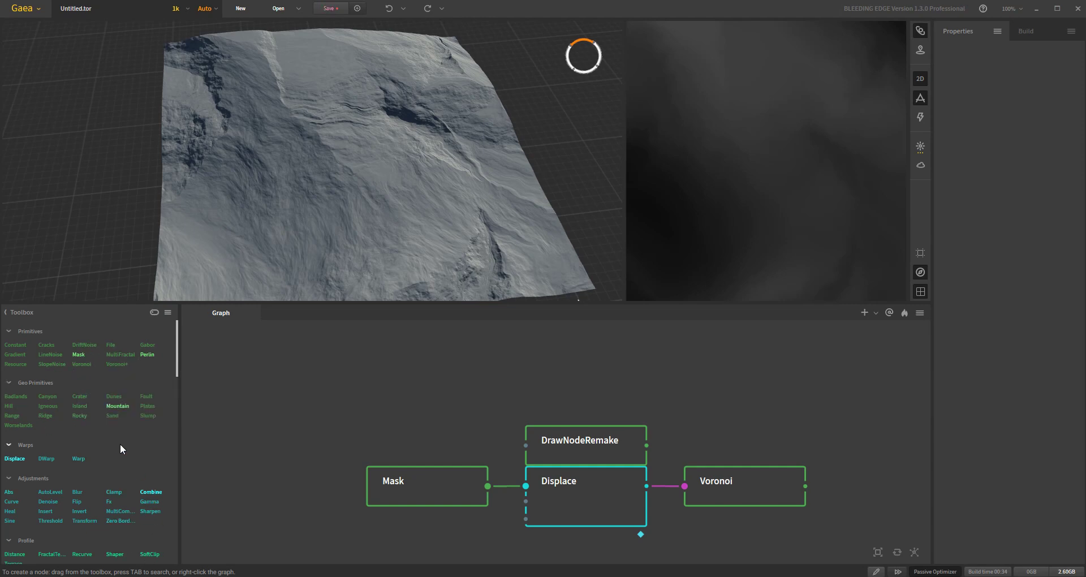
{"action": "mouse_move", "coordinate": [81, 354]}
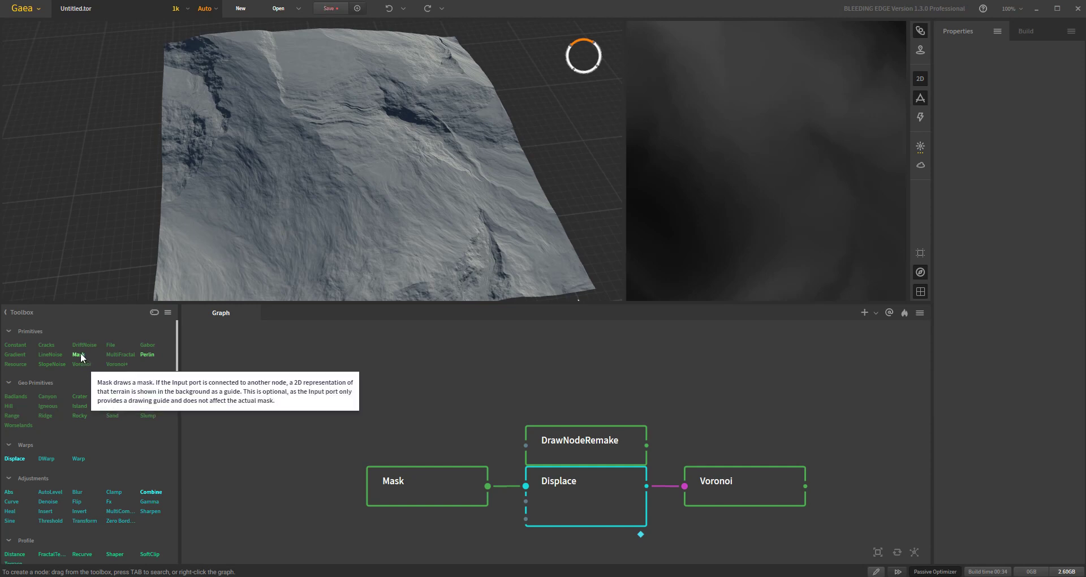
{"action": "scroll", "coordinate": [121, 440], "scroll_direction": "down", "scroll_amount": 10}
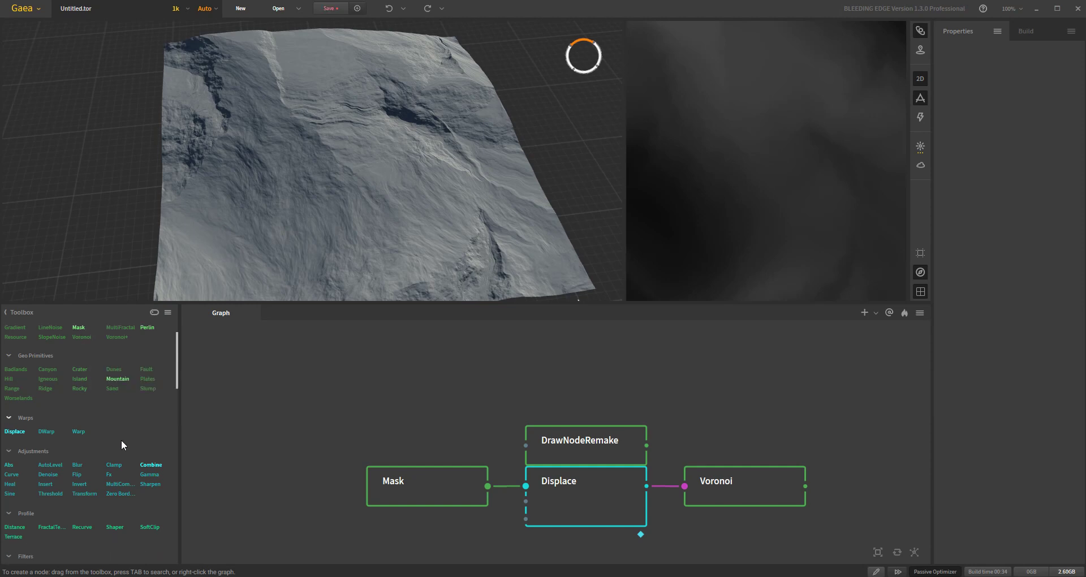
{"action": "scroll", "coordinate": [118, 441], "scroll_direction": "down", "scroll_amount": 2}
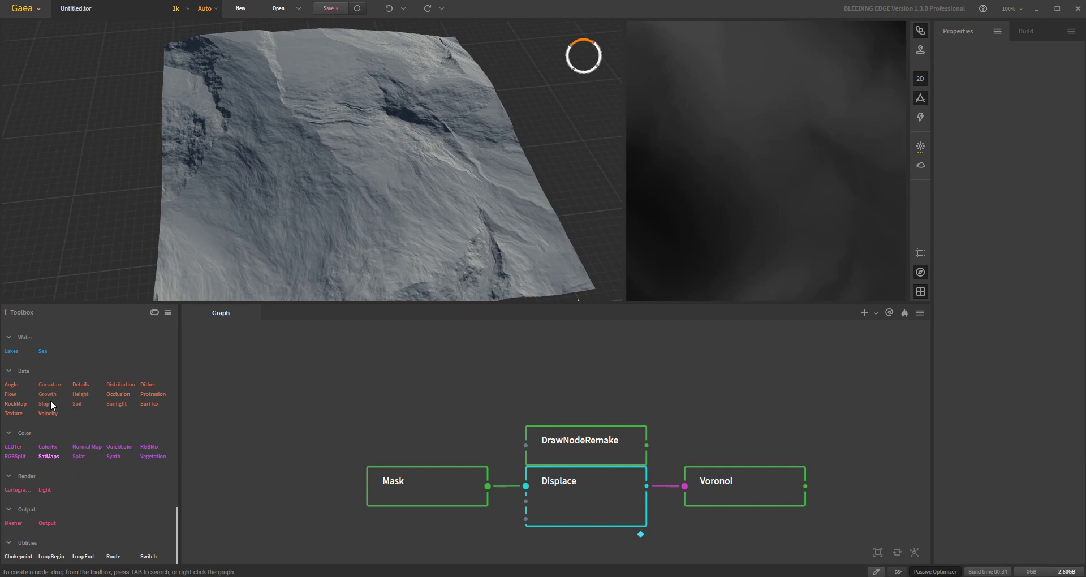
{"action": "scroll", "coordinate": [107, 446], "scroll_direction": "up", "scroll_amount": 12}
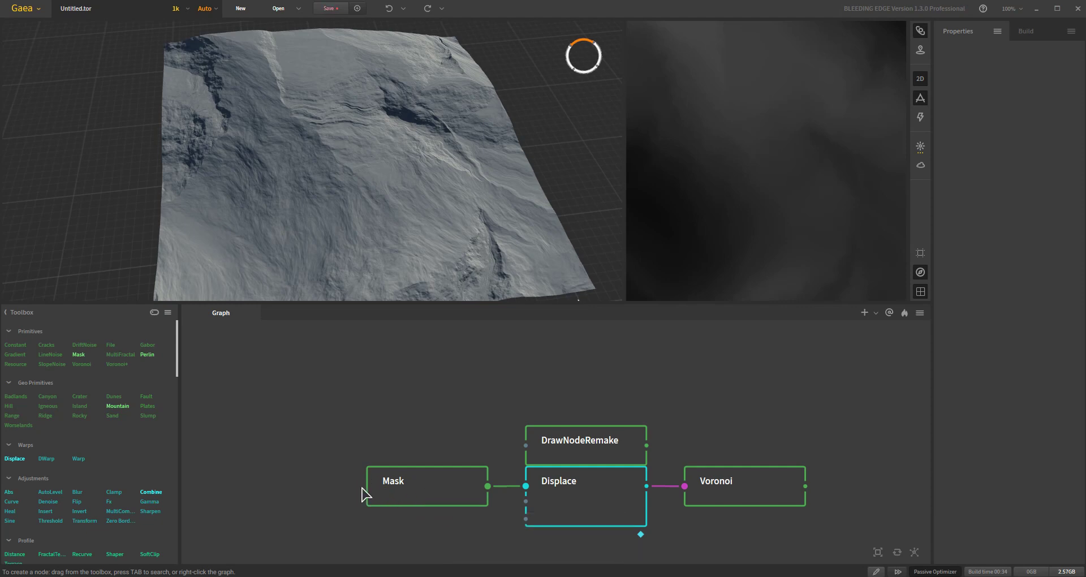
{"action": "left_click", "coordinate": [432, 487]}
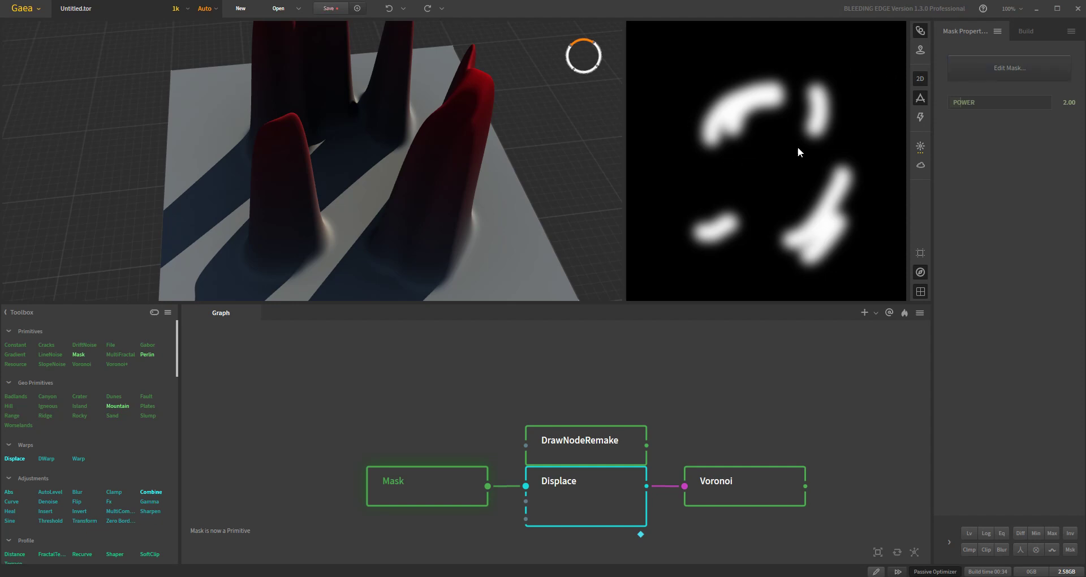
{"action": "left_click", "coordinate": [998, 74]}
Step: Open the Mask node's Show as options and dismiss them, keeping the Default display type
{"action": "scroll", "coordinate": [351, 224], "scroll_direction": "down", "scroll_amount": 5}
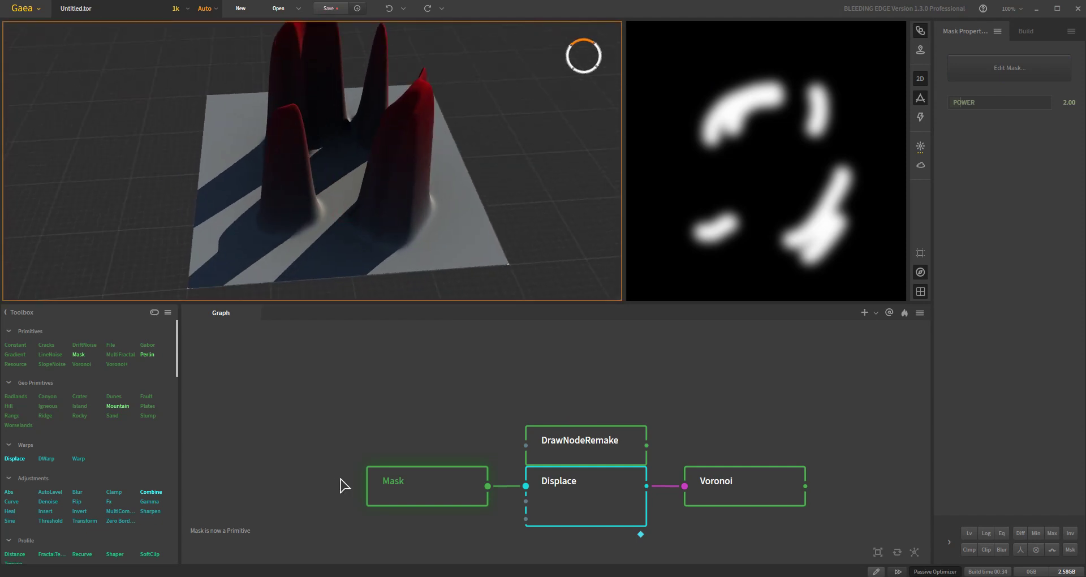
{"action": "right_click", "coordinate": [450, 492]}
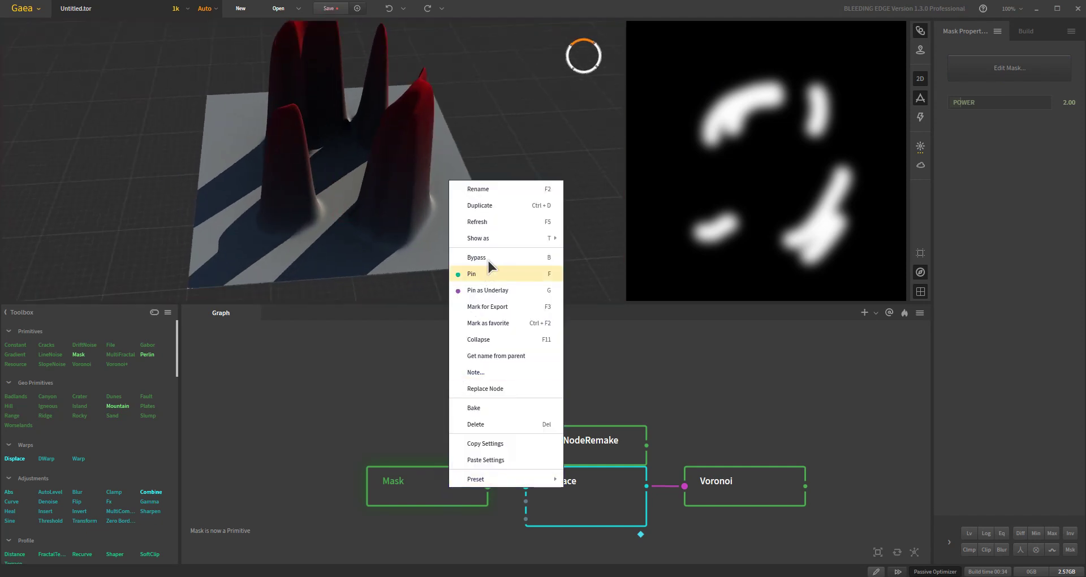
{"action": "mouse_move", "coordinate": [487, 240]}
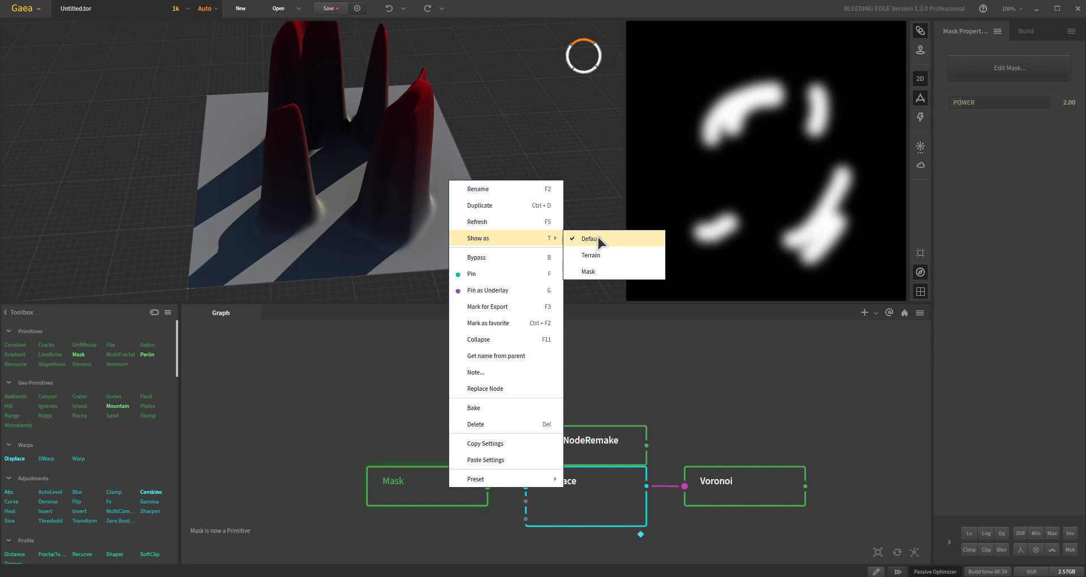
{"action": "left_click", "coordinate": [659, 378]}
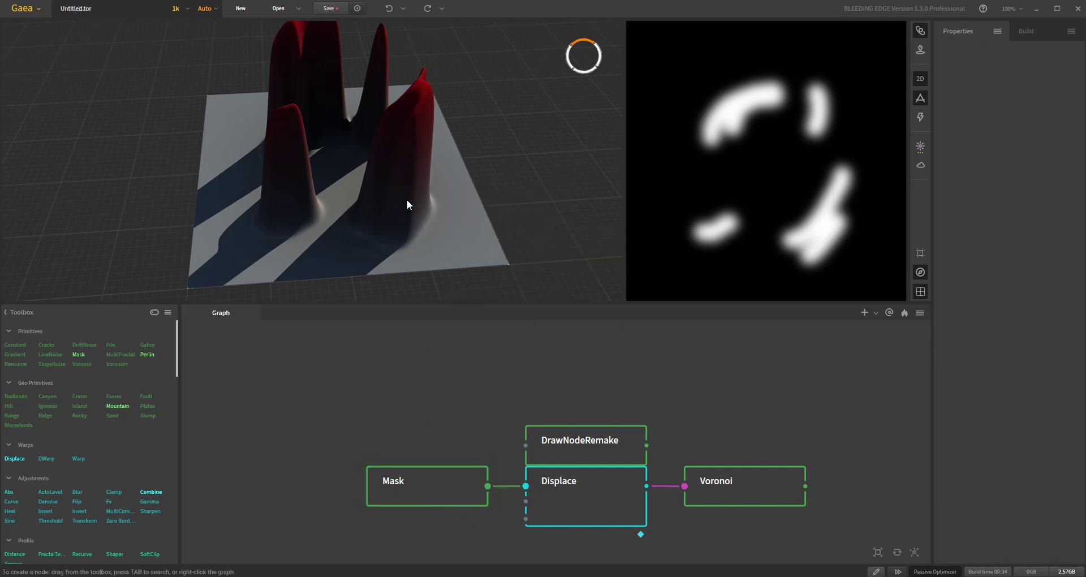
{"action": "scroll", "coordinate": [395, 196], "scroll_direction": "up", "scroll_amount": 5}
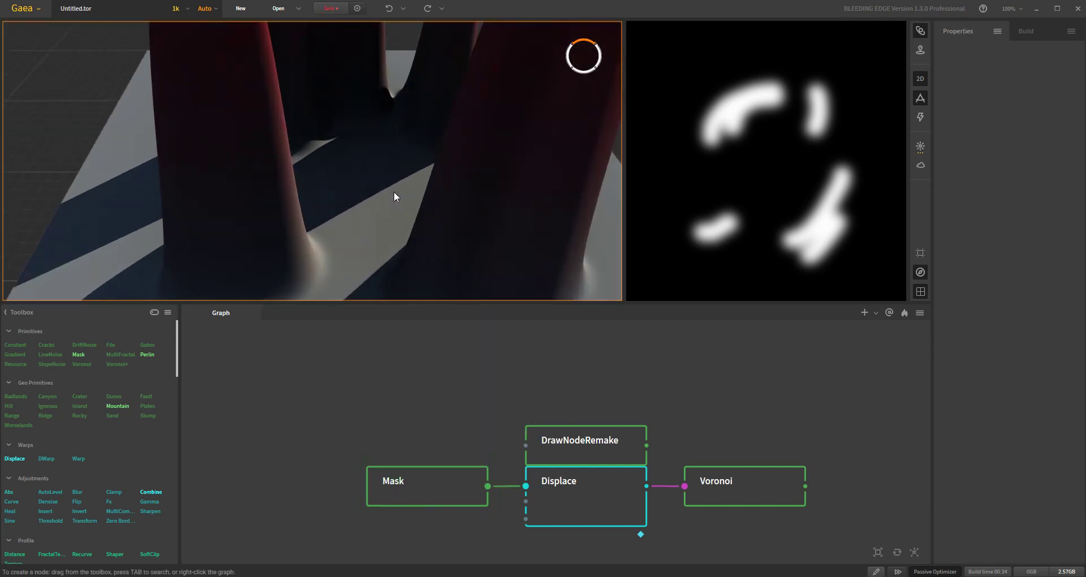
{"action": "scroll", "coordinate": [396, 190], "scroll_direction": "down", "scroll_amount": 5}
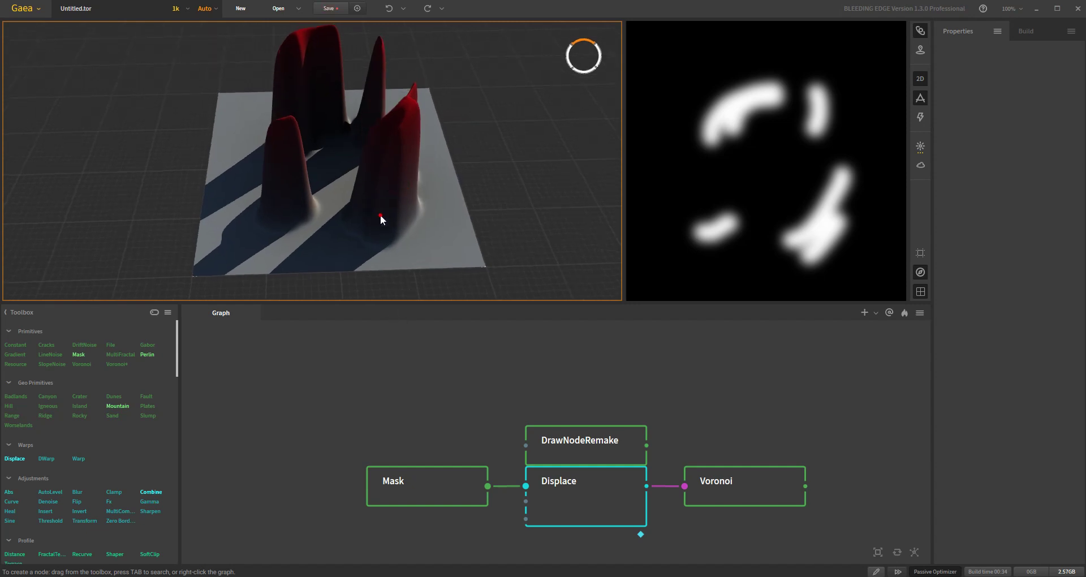
{"action": "left_click_drag", "start_coordinate": [380, 217], "coordinate": [392, 175]}
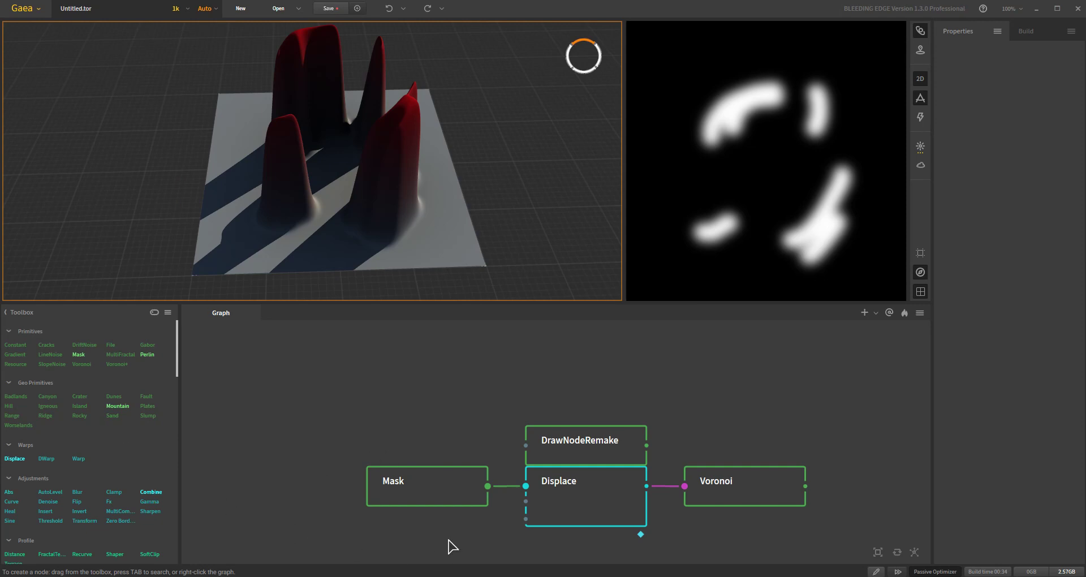
{"action": "mouse_move", "coordinate": [435, 489]}
{"action": "mouse_move", "coordinate": [567, 497]}
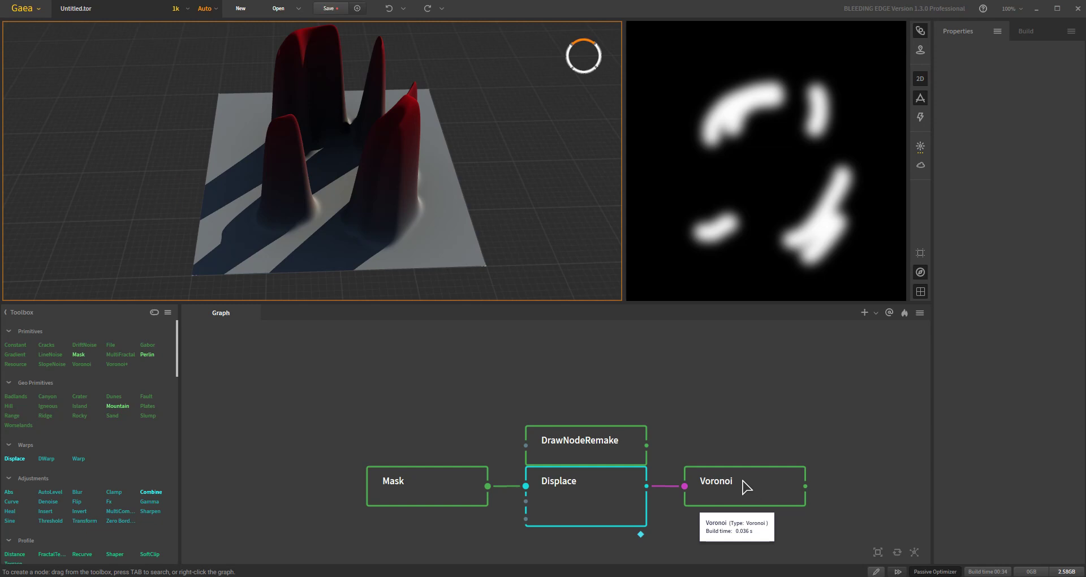
{"action": "left_click", "coordinate": [436, 491]}
Step: Compare the Displace node's rugged terrain against the Mask output, then view it from a lower angle
{"action": "left_click", "coordinate": [590, 504]}
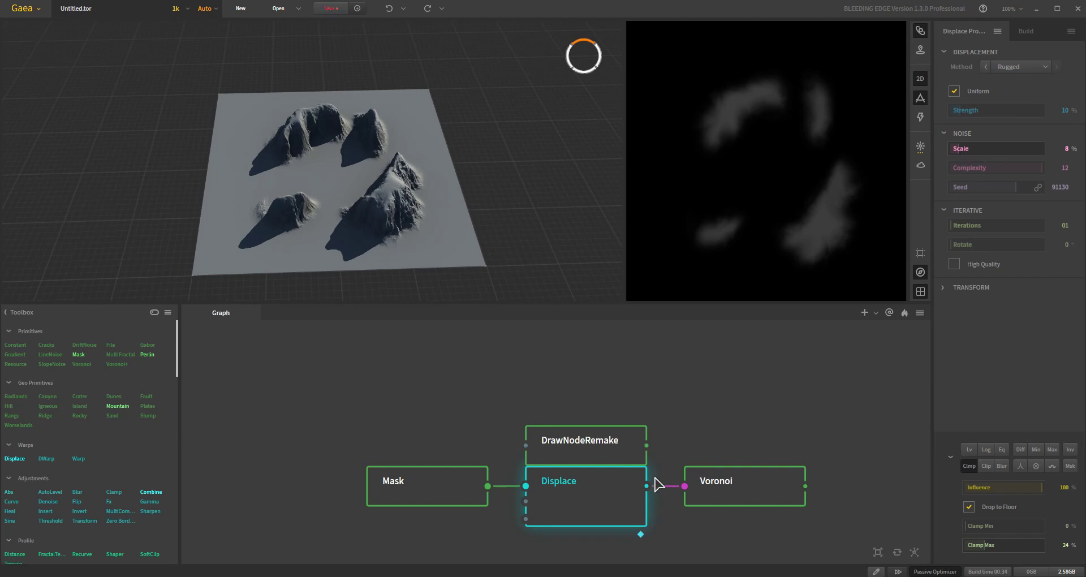
{"action": "left_click", "coordinate": [426, 498]}
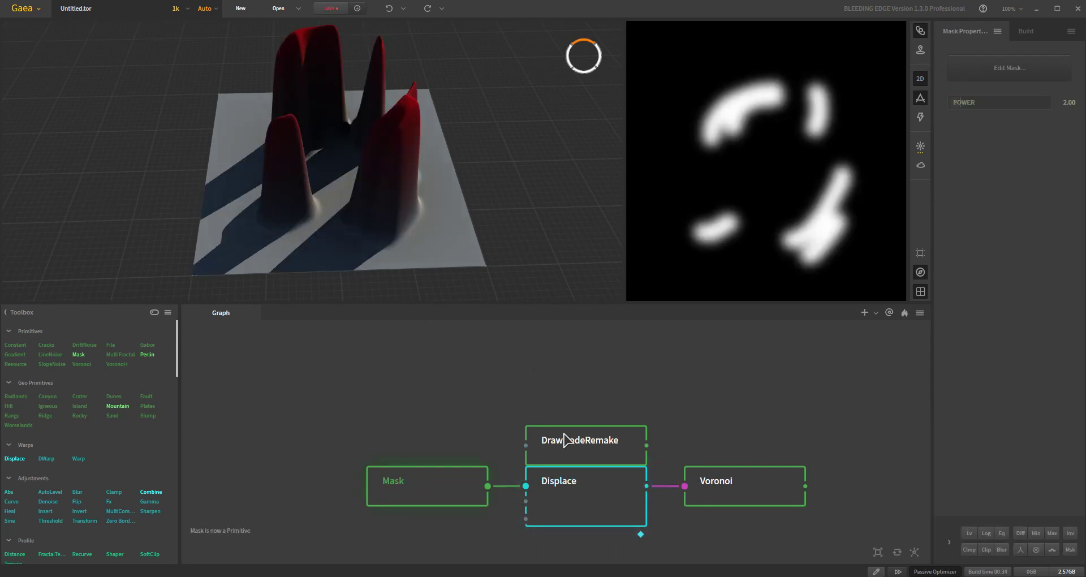
{"action": "left_click", "coordinate": [606, 499]}
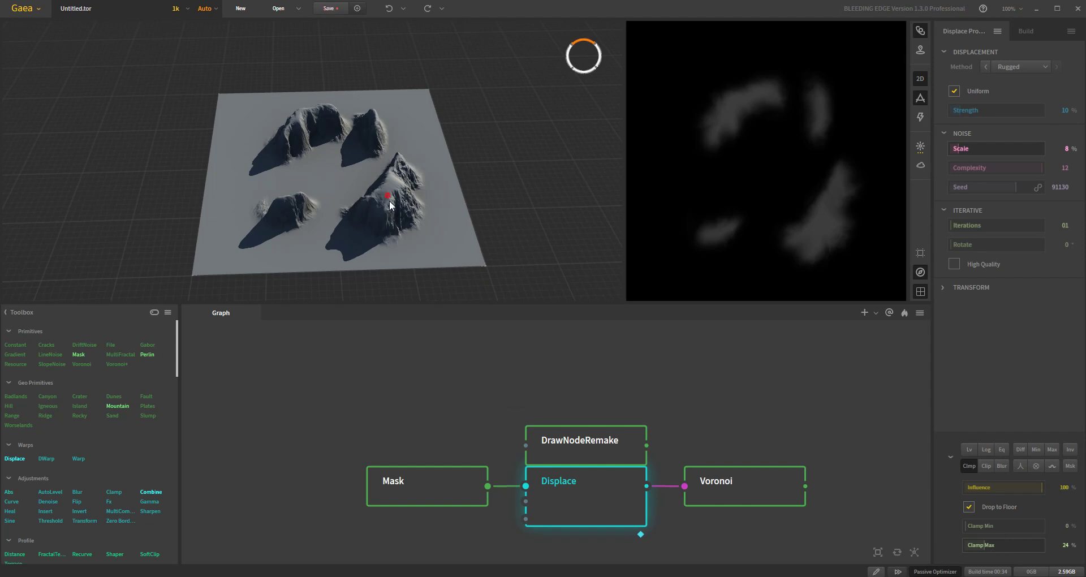
{"action": "mouse_move", "coordinate": [390, 205]}
{"action": "left_mouse_down"}
{"action": "mouse_move", "coordinate": [385, 259]}
{"action": "mouse_move", "coordinate": [368, 277]}
{"action": "mouse_move", "coordinate": [350, 256]}
{"action": "mouse_move", "coordinate": [381, 246]}
{"action": "mouse_move", "coordinate": [385, 221]}
{"action": "left_mouse_up"}
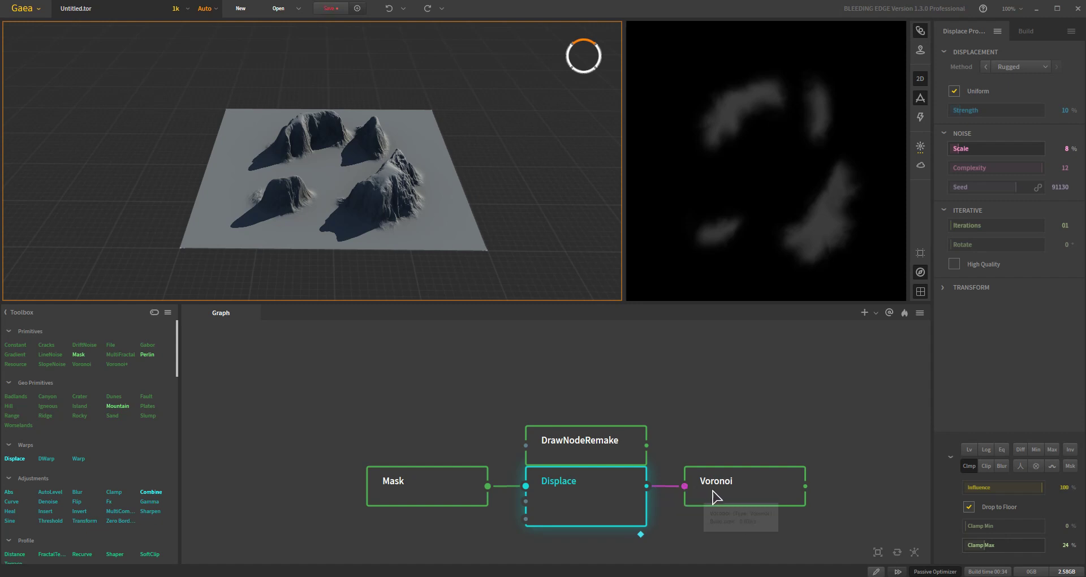
Step: Show the Voronoi node's output and orbit in on the rugged mountains
{"action": "left_click", "coordinate": [744, 491]}
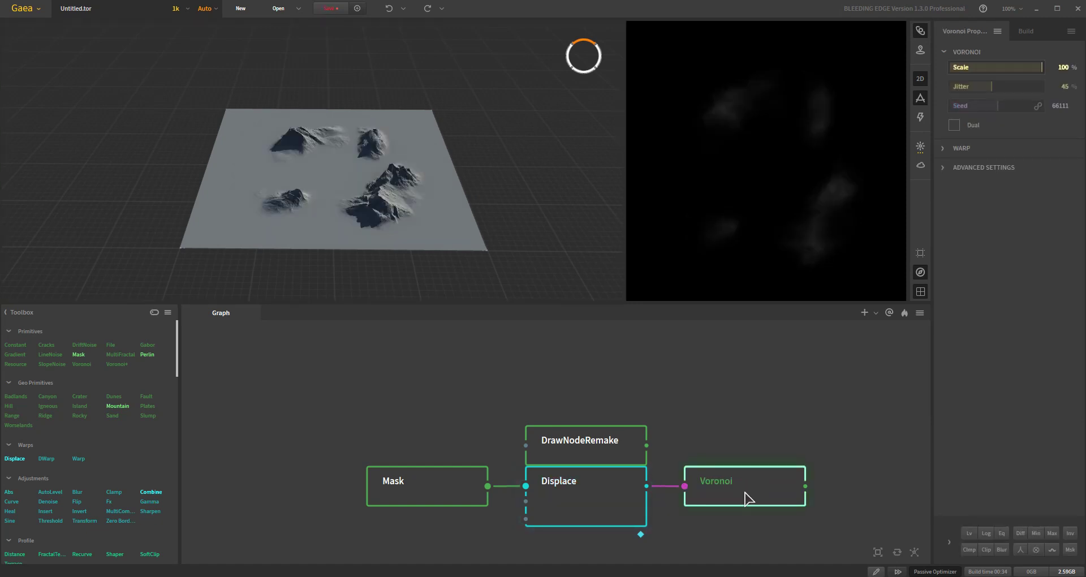
{"action": "left_click_drag", "start_coordinate": [432, 276], "coordinate": [410, 225]}
{"action": "scroll", "coordinate": [419, 219], "scroll_direction": "up", "scroll_amount": 5}
{"action": "scroll", "coordinate": [399, 208], "scroll_direction": "down", "scroll_amount": 3}
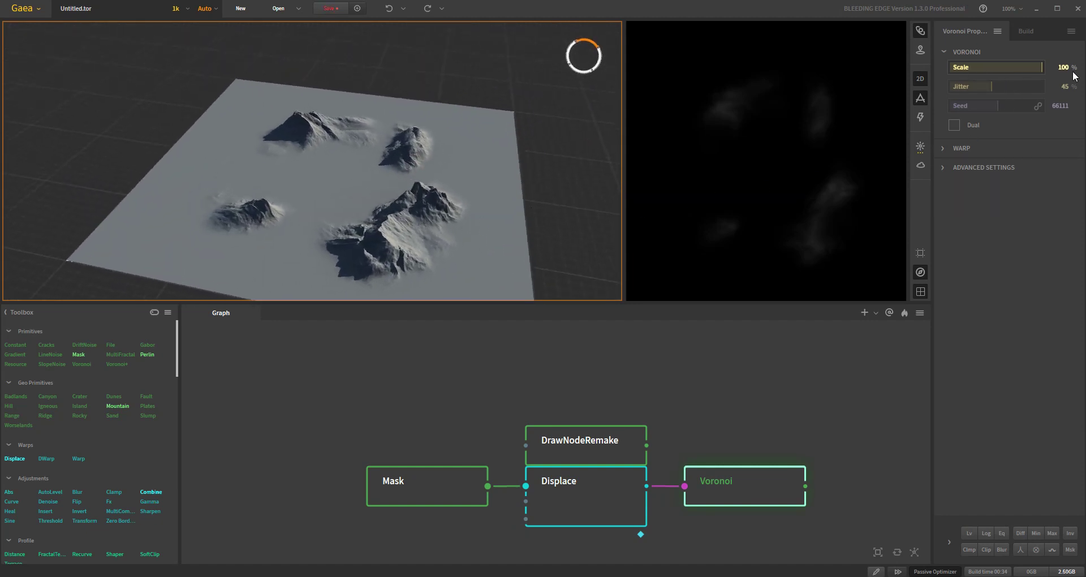
{"action": "left_click_drag", "start_coordinate": [497, 271], "coordinate": [419, 231]}
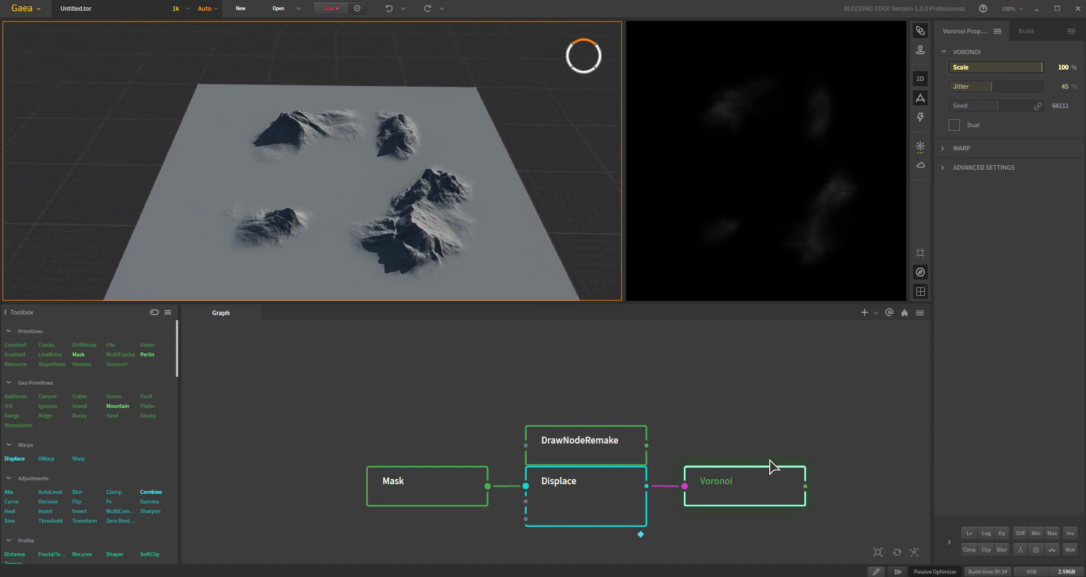
Step: Move the Mask, Displace, Voronoi and DrawNodeRemake nodes together up-left, then reselect Voronoi
{"action": "left_click_drag", "start_coordinate": [411, 395], "coordinate": [769, 517]}
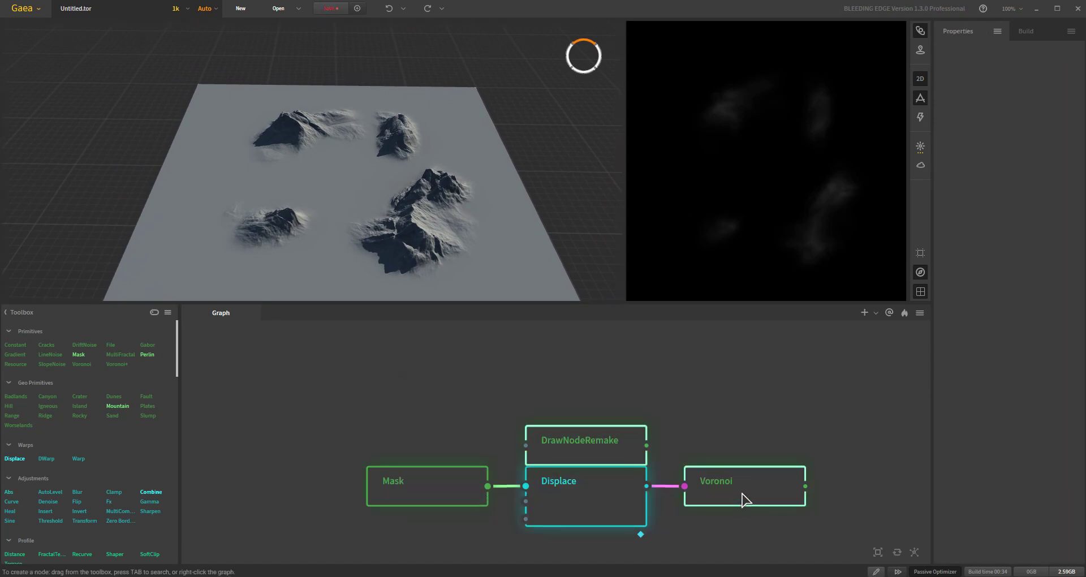
{"action": "left_click_drag", "start_coordinate": [733, 487], "coordinate": [714, 453]}
{"action": "left_click", "coordinate": [722, 495]}
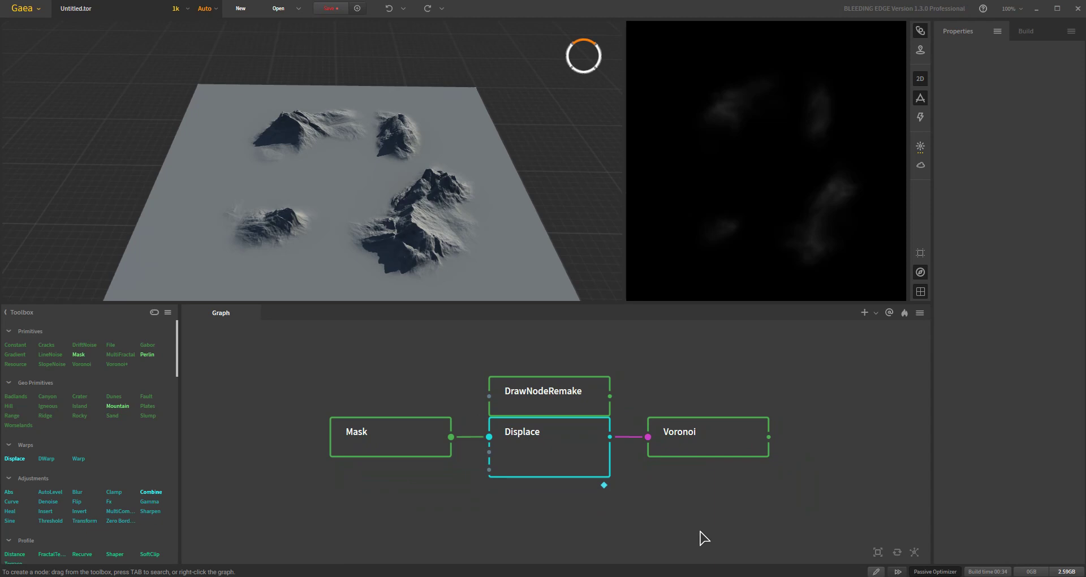
{"action": "left_click", "coordinate": [721, 450]}
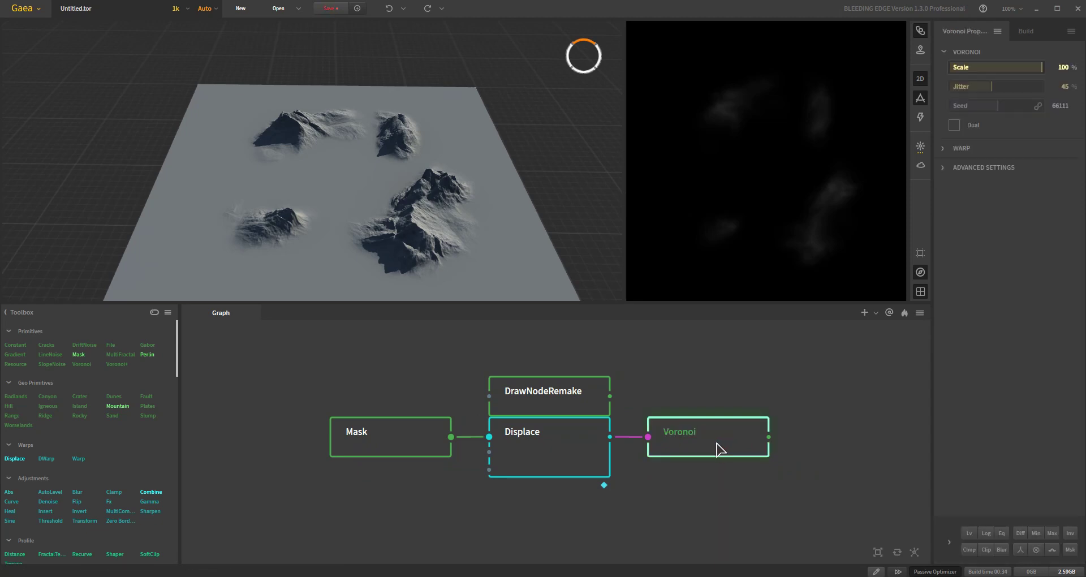
Step: Pin the Voronoi output to the viewport and show the Mask node's settings (power 2.00)
{"action": "right_click", "coordinate": [711, 437]}
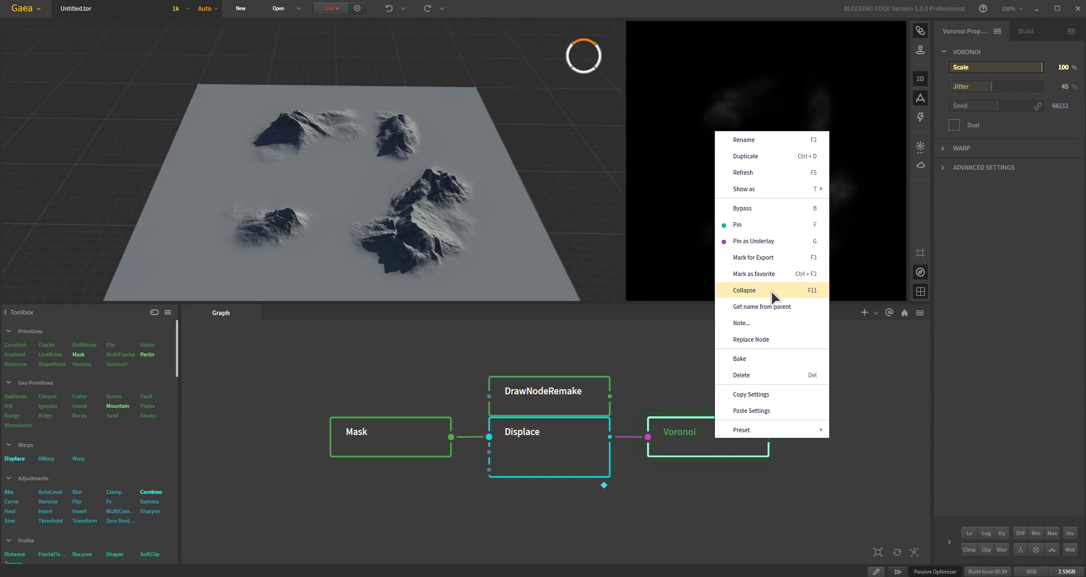
{"action": "left_click", "coordinate": [783, 224]}
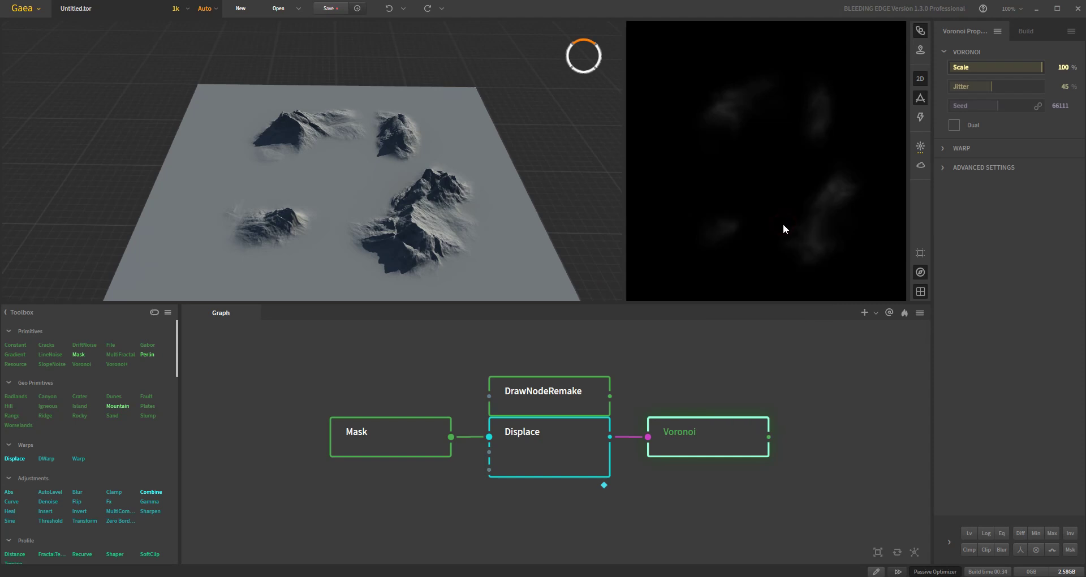
{"action": "left_click", "coordinate": [411, 437]}
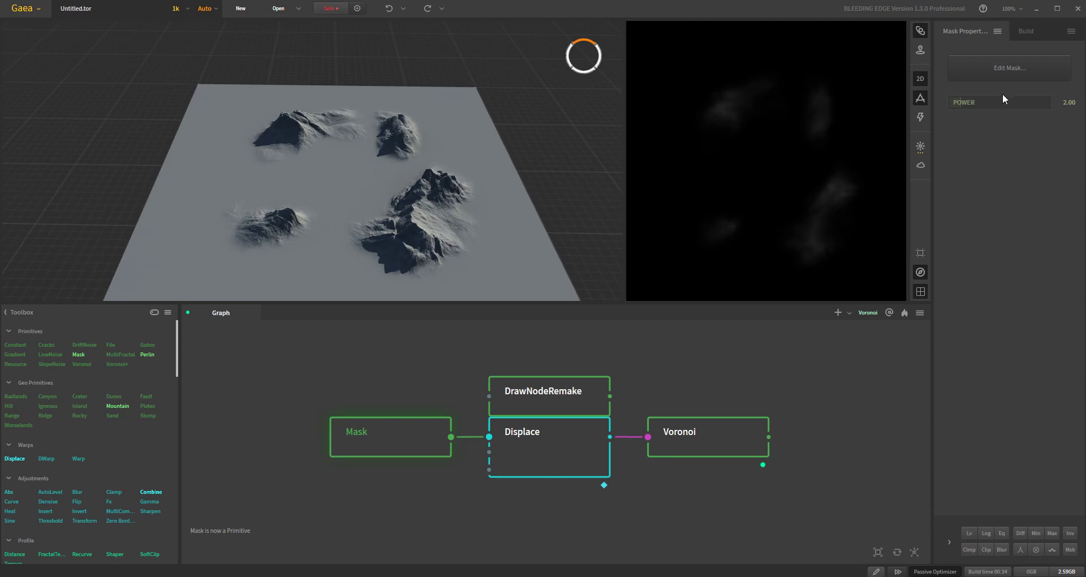
Step: Paint a diagonal stroke on the mask between the existing mask strokes
{"action": "left_click", "coordinate": [999, 69]}
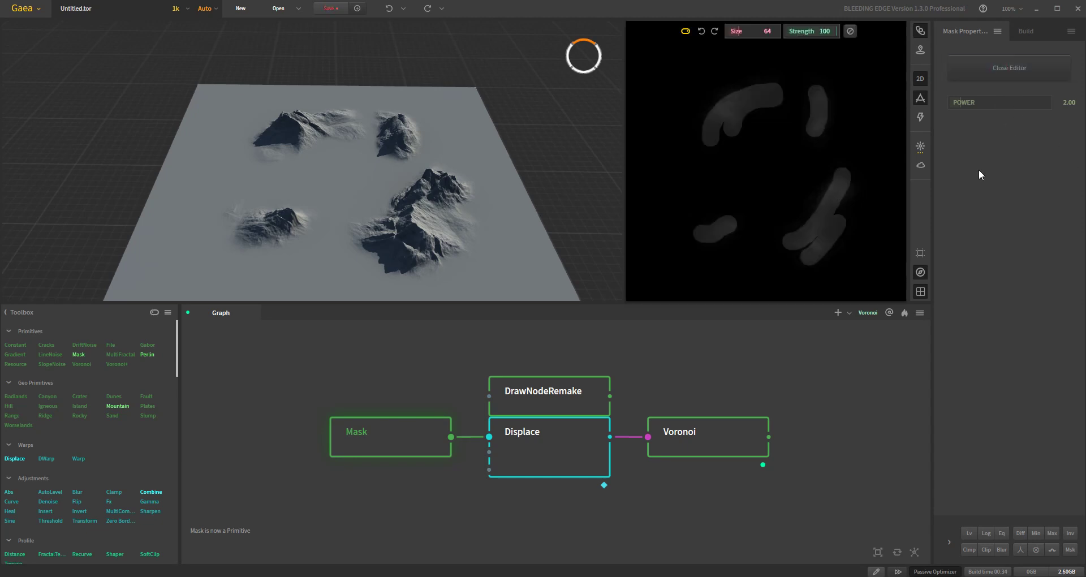
{"action": "left_click_drag", "start_coordinate": [781, 150], "coordinate": [762, 183]}
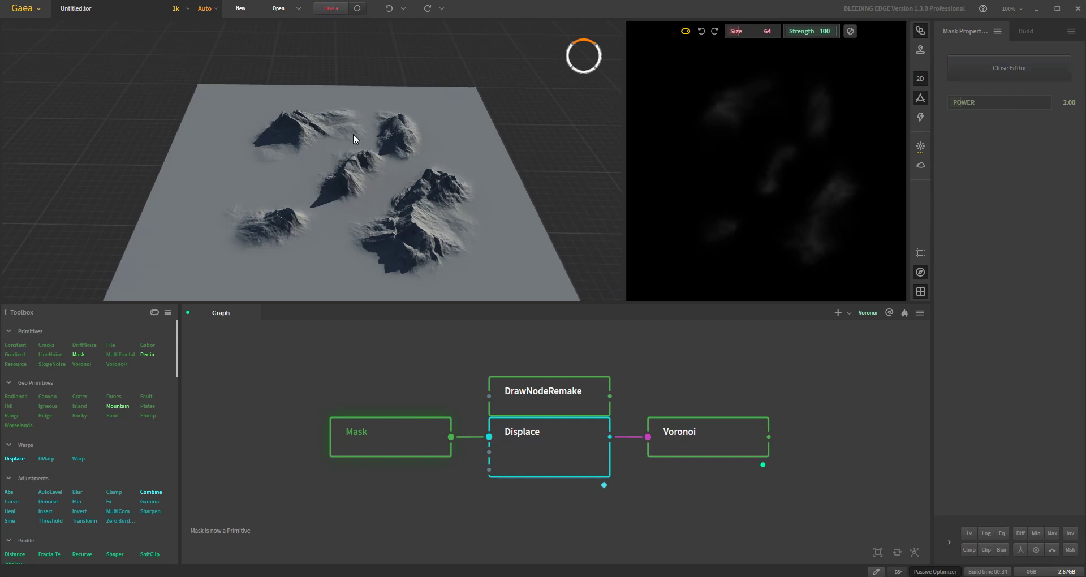
{"action": "left_click", "coordinate": [1007, 73]}
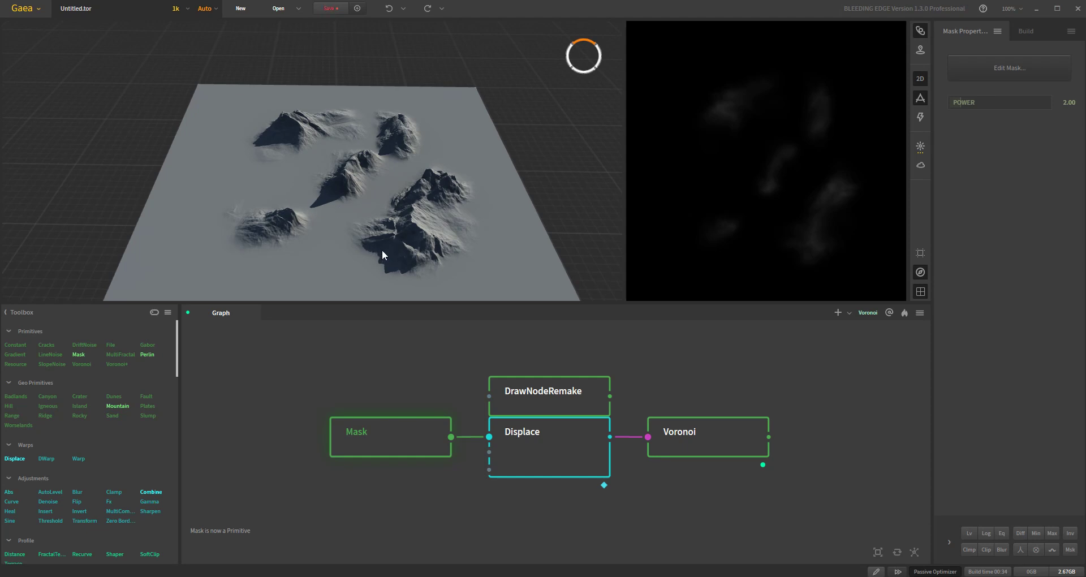
Step: Orbit in on the new ridge, then view Voronoi and the Displace node's settings
{"action": "mouse_move", "coordinate": [382, 249]}
{"action": "left_mouse_down"}
{"action": "mouse_move", "coordinate": [388, 255]}
{"action": "mouse_move", "coordinate": [399, 236]}
{"action": "mouse_move", "coordinate": [395, 257]}
{"action": "mouse_move", "coordinate": [370, 276]}
{"action": "mouse_move", "coordinate": [358, 226]}
{"action": "mouse_move", "coordinate": [364, 237]}
{"action": "left_mouse_up"}
{"action": "scroll", "coordinate": [399, 235], "scroll_direction": "up", "scroll_amount": 5}
{"action": "scroll", "coordinate": [399, 236], "scroll_direction": "down", "scroll_amount": 3}
{"action": "scroll", "coordinate": [399, 235], "scroll_direction": "up", "scroll_amount": 3}
{"action": "scroll", "coordinate": [371, 269], "scroll_direction": "up", "scroll_amount": 2}
{"action": "scroll", "coordinate": [372, 269], "scroll_direction": "down", "scroll_amount": 2}
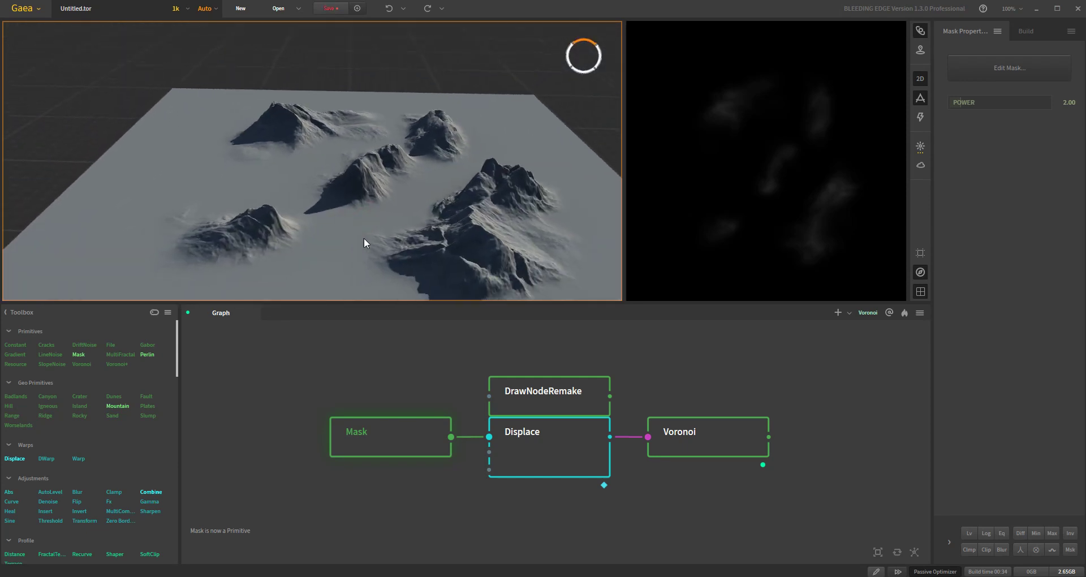
{"action": "left_click", "coordinate": [716, 443]}
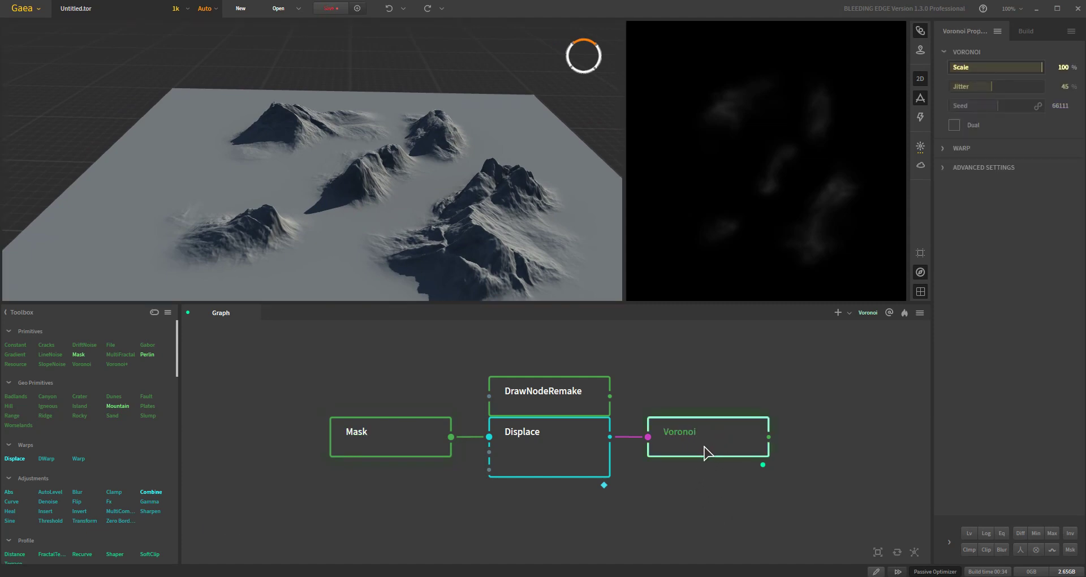
{"action": "left_click", "coordinate": [578, 455]}
Step: Reconnect the Mask node's output into the Displace node
{"action": "mouse_move", "coordinate": [429, 213]}
{"action": "left_mouse_down"}
{"action": "mouse_move", "coordinate": [430, 189]}
{"action": "mouse_move", "coordinate": [423, 216]}
{"action": "mouse_move", "coordinate": [549, 232]}
{"action": "mouse_move", "coordinate": [419, 219]}
{"action": "left_mouse_up"}
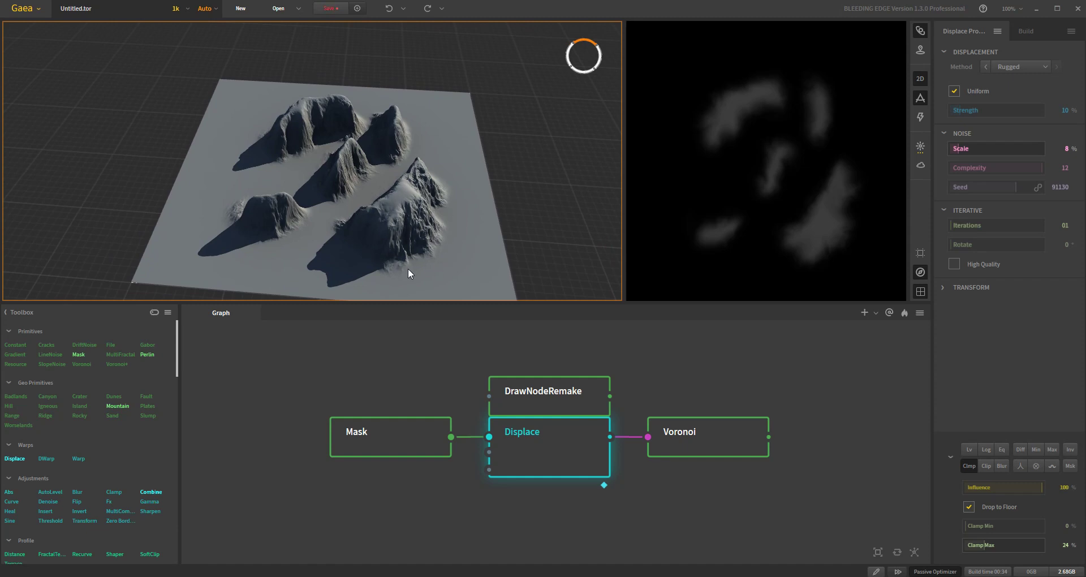
{"action": "left_click", "coordinate": [408, 443]}
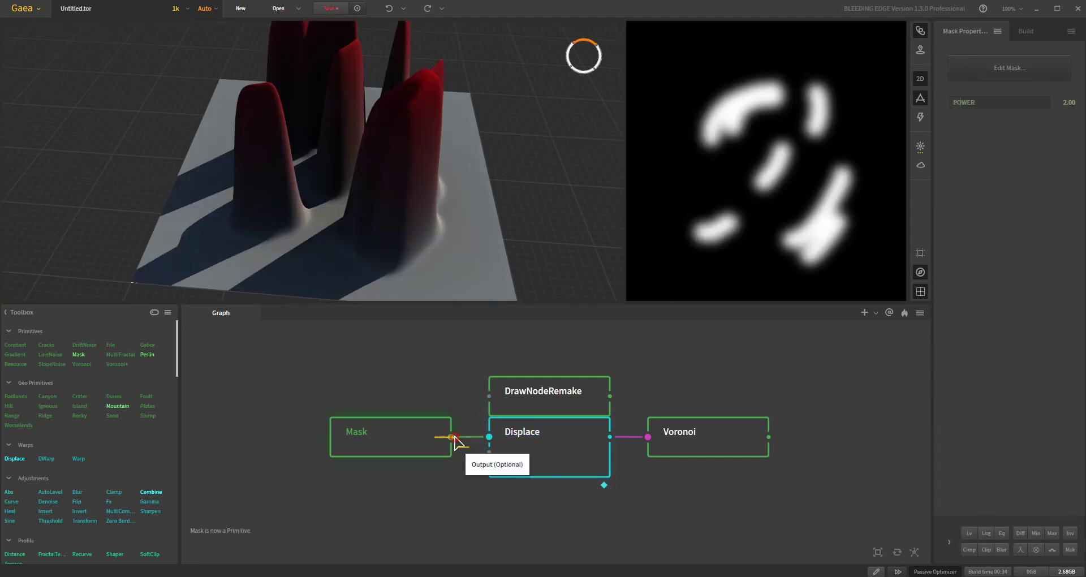
{"action": "left_click_drag", "start_coordinate": [451, 437], "coordinate": [686, 439]}
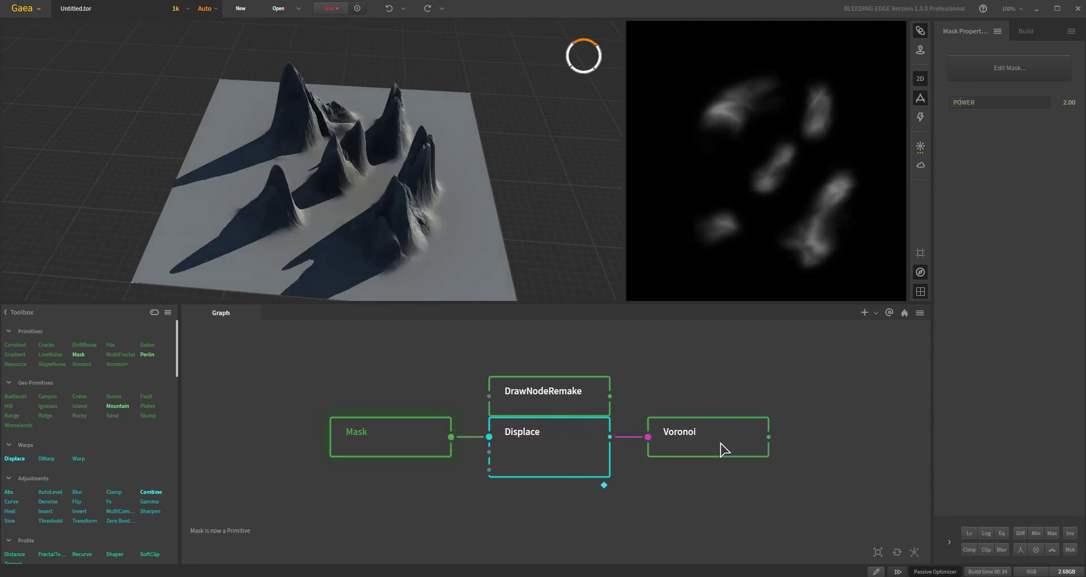
Step: Enable clamping on the Voronoi output with Clamp Max lowered to 24%
{"action": "left_click", "coordinate": [714, 444]}
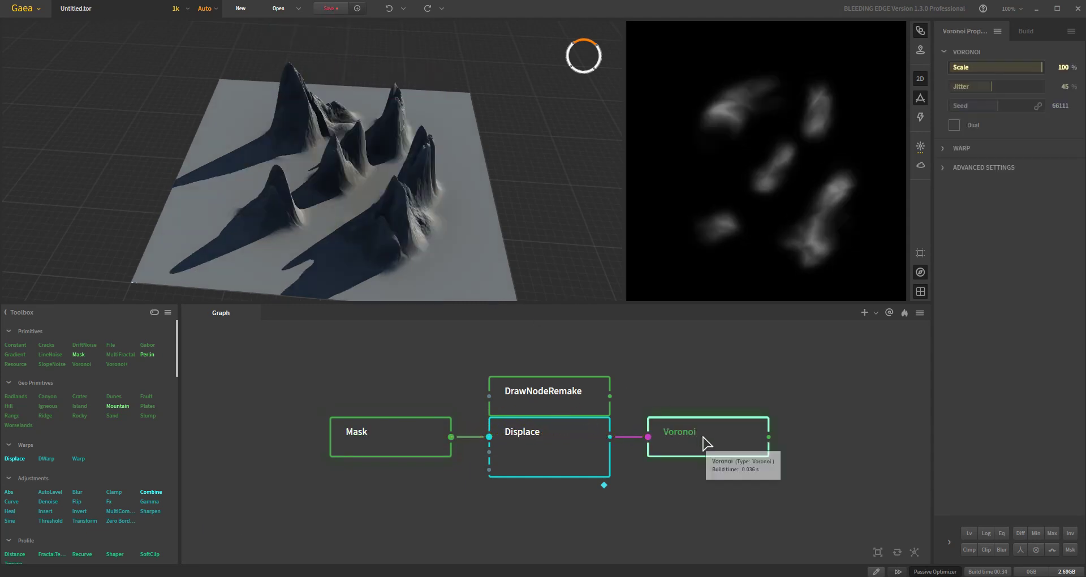
{"action": "left_click", "coordinate": [965, 550]}
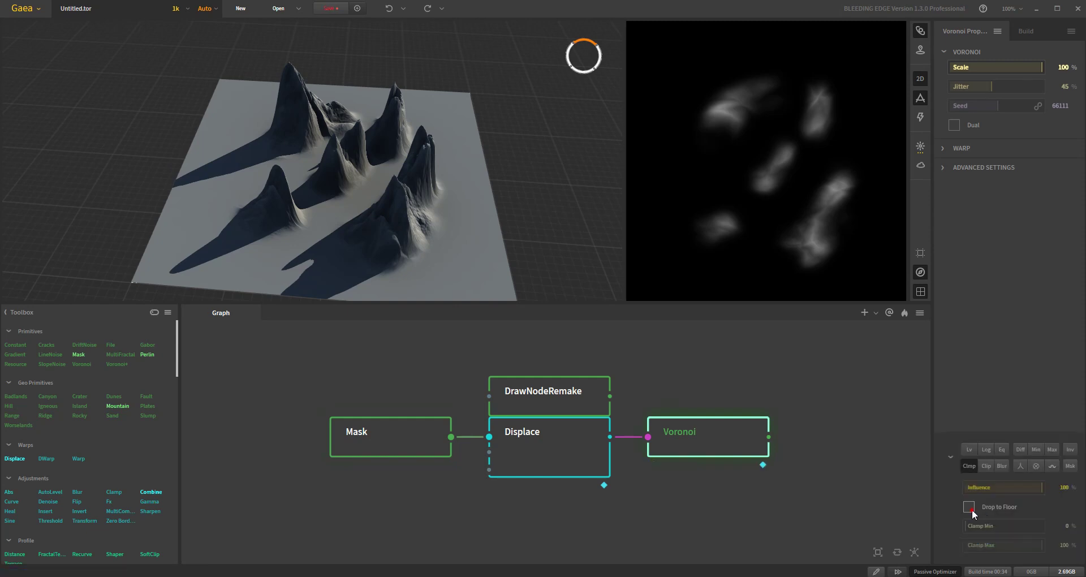
{"action": "left_click", "coordinate": [993, 545]}
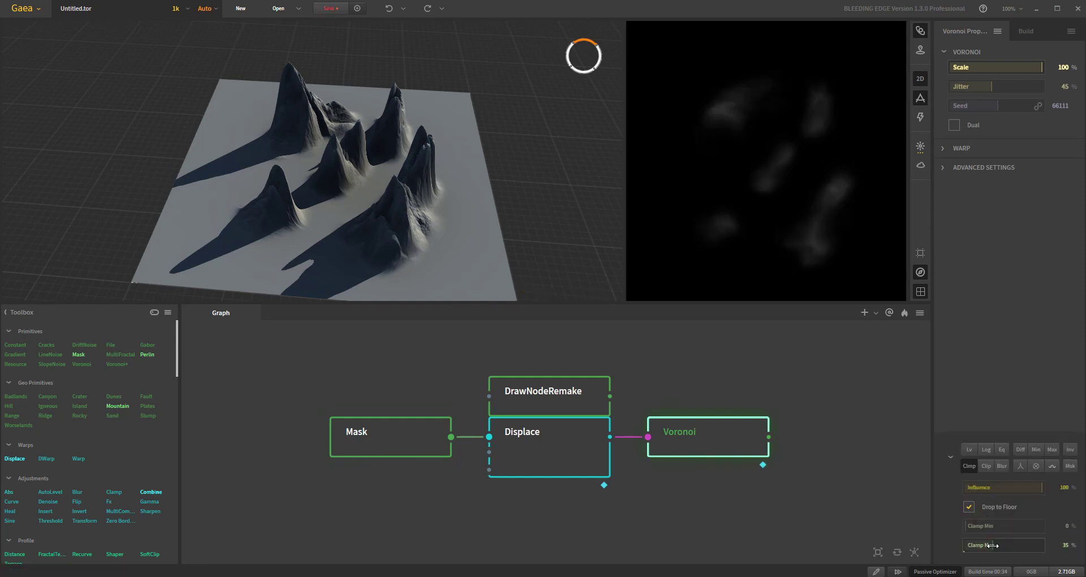
{"action": "left_click", "coordinate": [983, 545]}
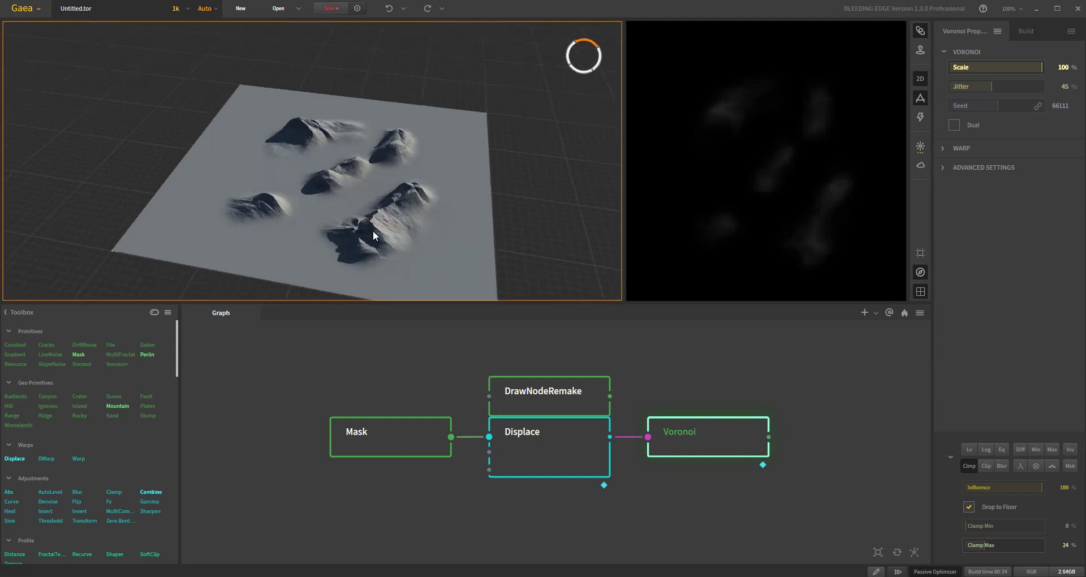
Step: Inspect the clamped peaks up close, then disable Voronoi's clamp to restore five tall mountains
{"action": "scroll", "coordinate": [372, 230], "scroll_direction": "up", "scroll_amount": 5}
{"action": "left_click_drag", "start_coordinate": [372, 229], "coordinate": [429, 263]}
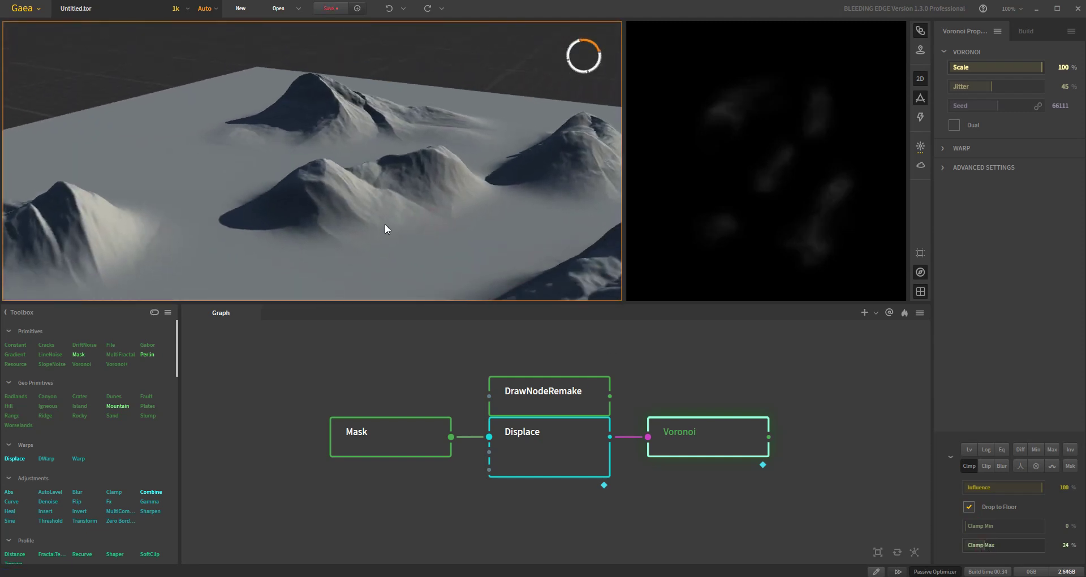
{"action": "left_click_drag", "start_coordinate": [382, 202], "coordinate": [358, 165]}
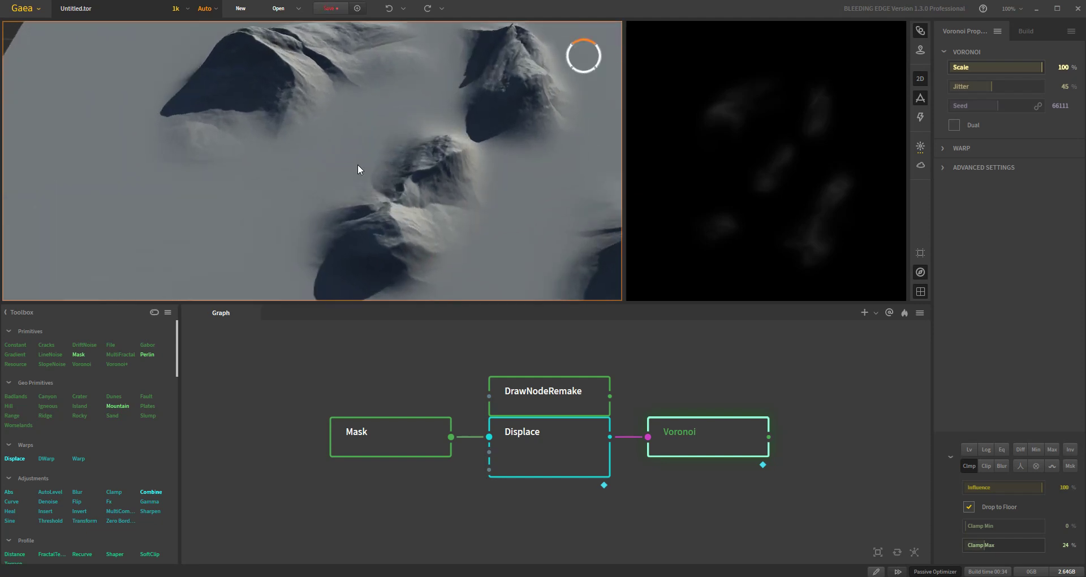
{"action": "left_click_drag", "start_coordinate": [431, 230], "coordinate": [442, 234]}
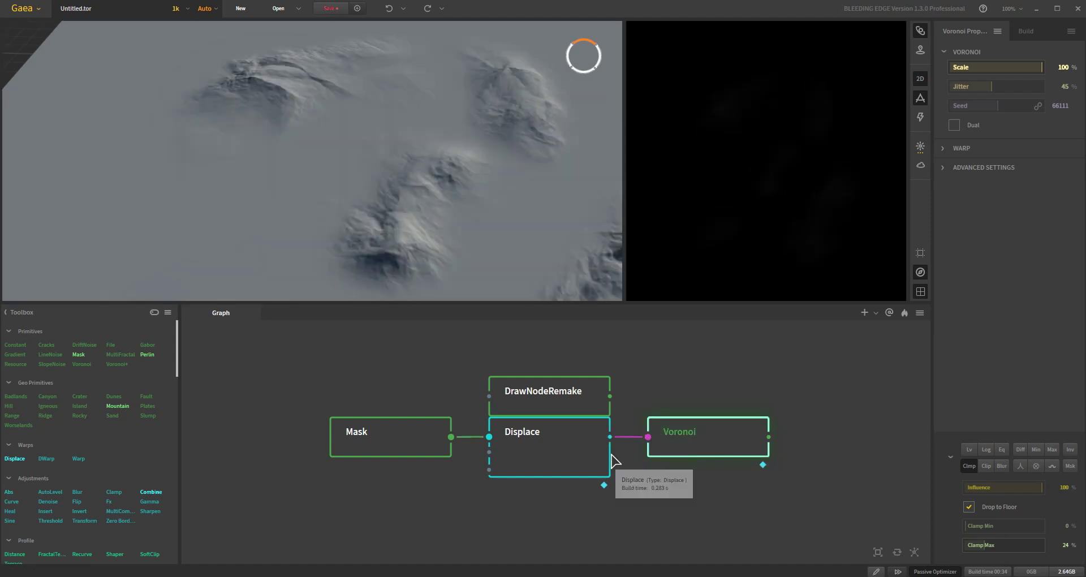
{"action": "left_click", "coordinate": [969, 468]}
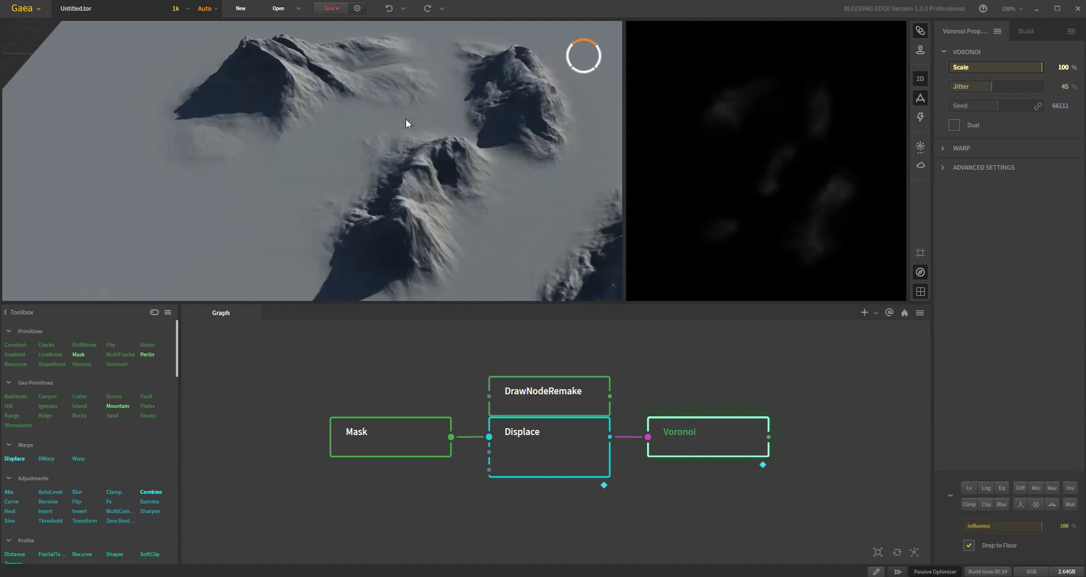
{"action": "left_click_drag", "start_coordinate": [504, 225], "coordinate": [446, 221]}
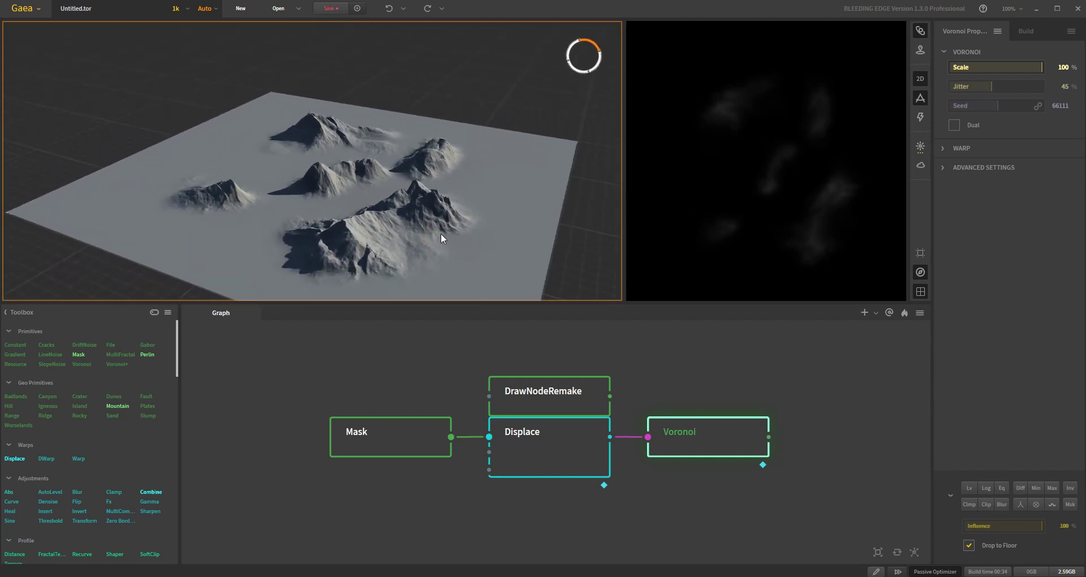
{"action": "scroll", "coordinate": [442, 233], "scroll_direction": "up", "scroll_amount": 4}
{"action": "scroll", "coordinate": [436, 241], "scroll_direction": "down", "scroll_amount": 4}
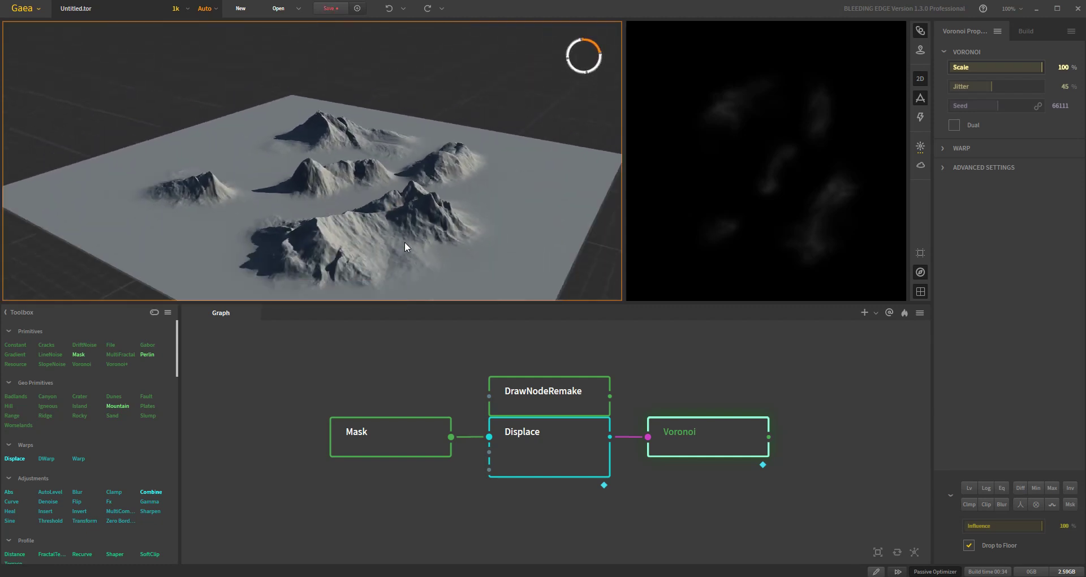
{"action": "mouse_move", "coordinate": [405, 242]}
{"action": "left_mouse_down"}
{"action": "mouse_move", "coordinate": [393, 246]}
{"action": "mouse_move", "coordinate": [410, 243]}
{"action": "mouse_move", "coordinate": [432, 212]}
{"action": "mouse_move", "coordinate": [428, 259]}
{"action": "mouse_move", "coordinate": [422, 231]}
{"action": "left_mouse_up"}
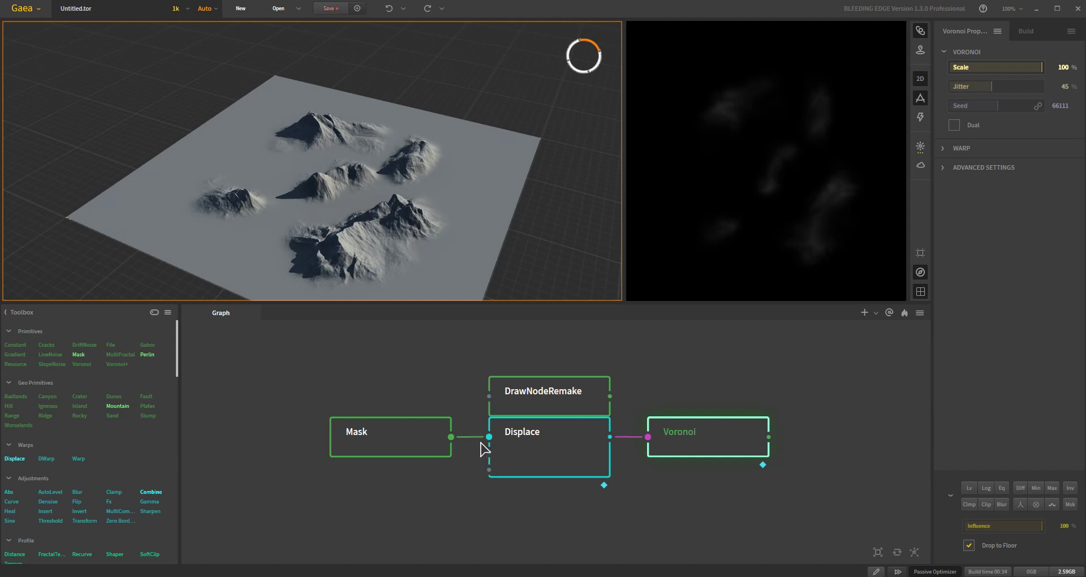
Step: Pan the graph down and add Hill and Mountain nodes from Geo Primitives
{"action": "middle_click_drag", "start_coordinate": [439, 396], "coordinate": [456, 429]}
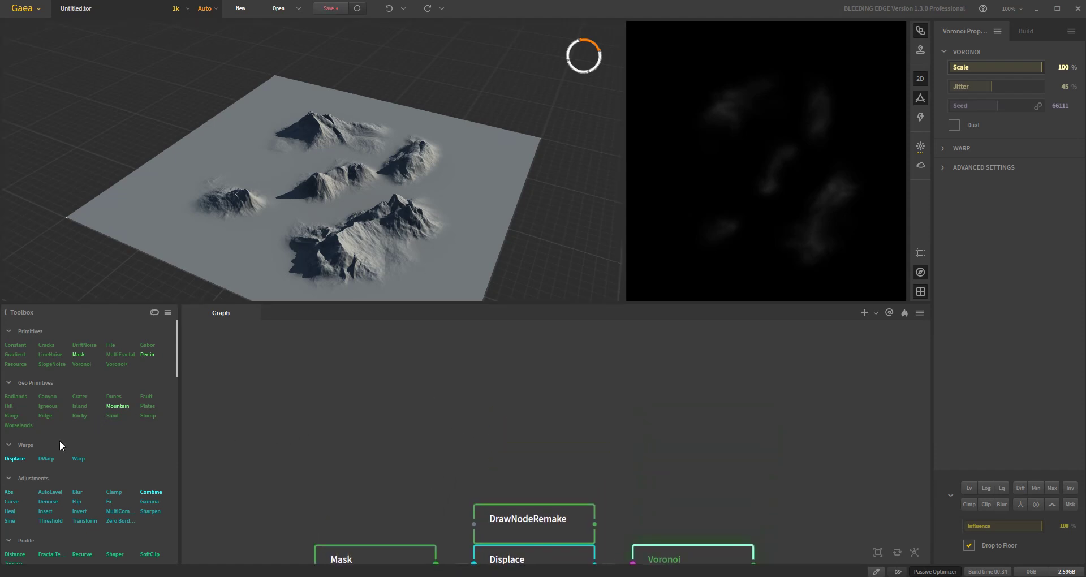
{"action": "left_click_drag", "start_coordinate": [9, 406], "coordinate": [378, 377]}
{"action": "left_click_drag", "start_coordinate": [203, 448], "coordinate": [606, 397]}
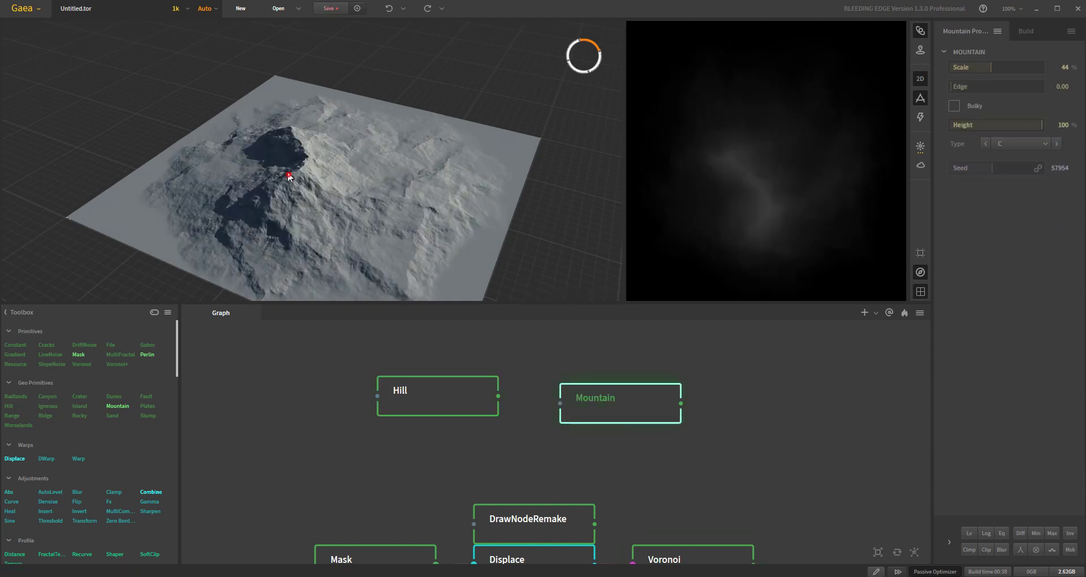
Step: Preview the Hill and Mountain terrains, nudge Mountain slightly up-left, and orbit around the hill
{"action": "mouse_move", "coordinate": [289, 177]}
{"action": "left_mouse_down"}
{"action": "mouse_move", "coordinate": [310, 138]}
{"action": "mouse_move", "coordinate": [340, 189]}
{"action": "left_mouse_up"}
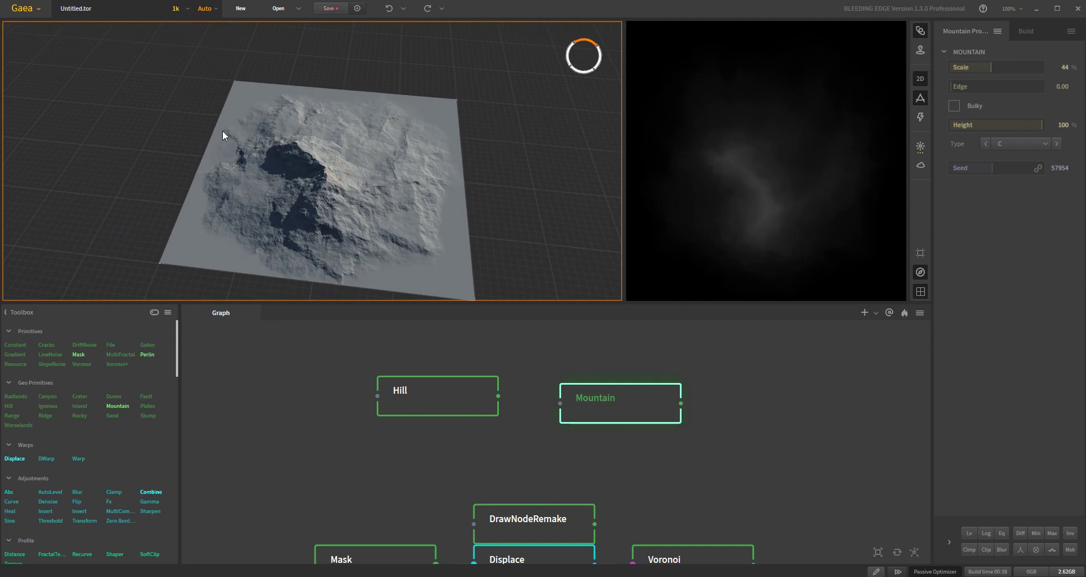
{"action": "left_click", "coordinate": [435, 399]}
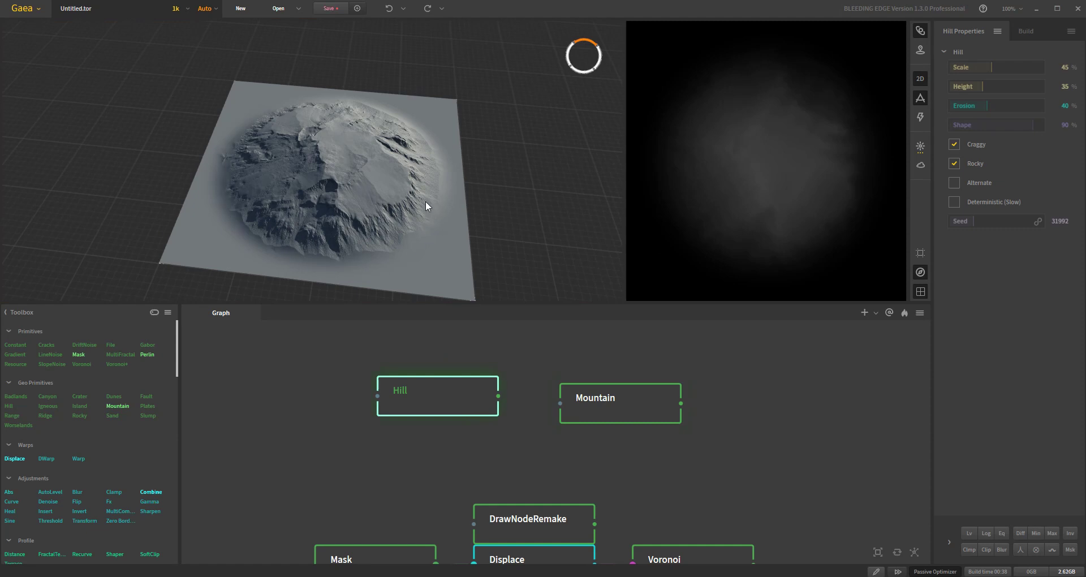
{"action": "left_click", "coordinate": [638, 414]}
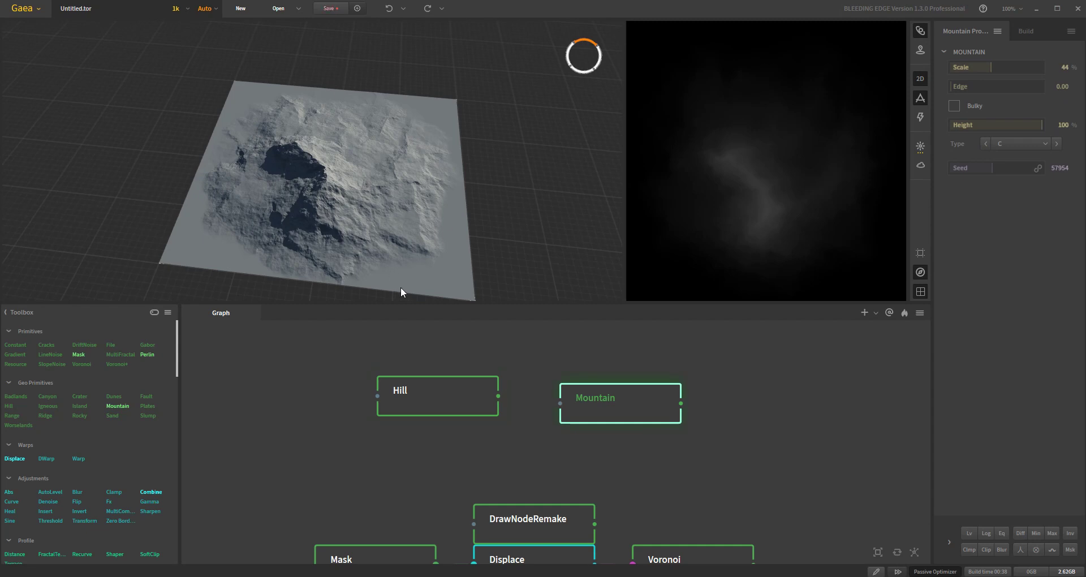
{"action": "left_click", "coordinate": [440, 400]}
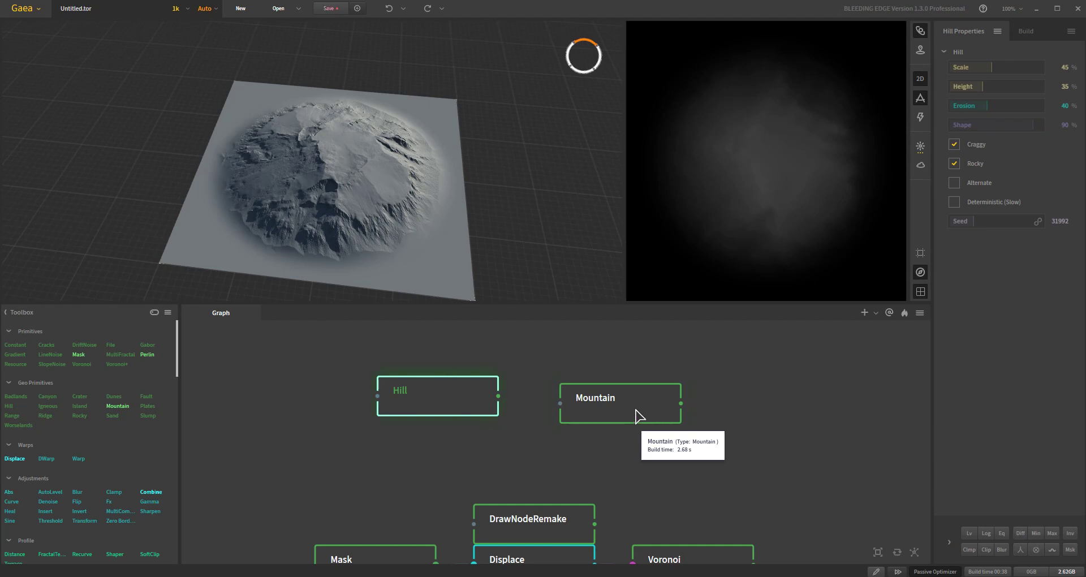
{"action": "left_click_drag", "start_coordinate": [623, 423], "coordinate": [609, 413]}
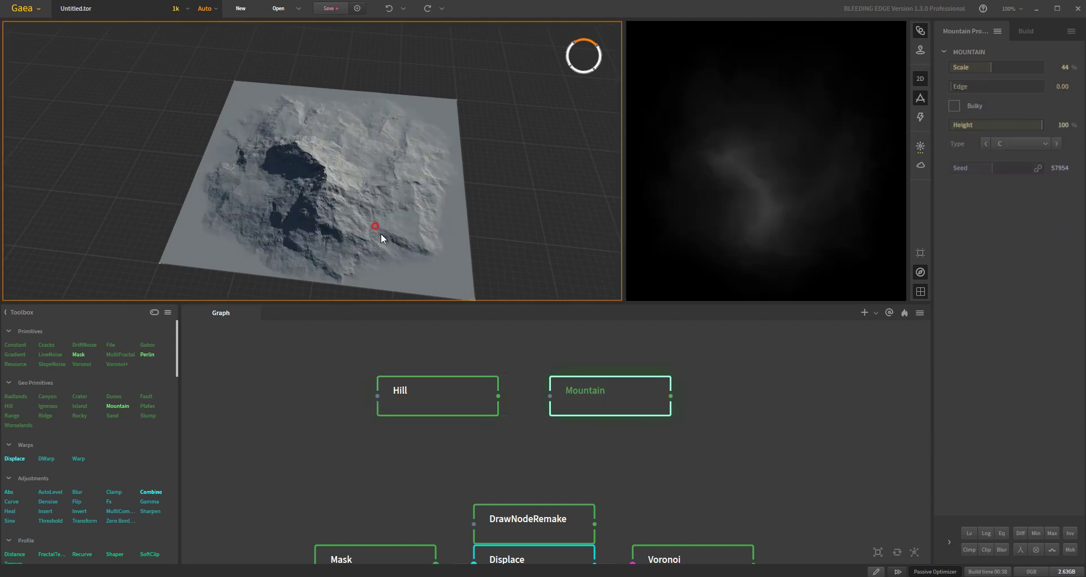
{"action": "scroll", "coordinate": [394, 228], "scroll_direction": "up", "scroll_amount": 5}
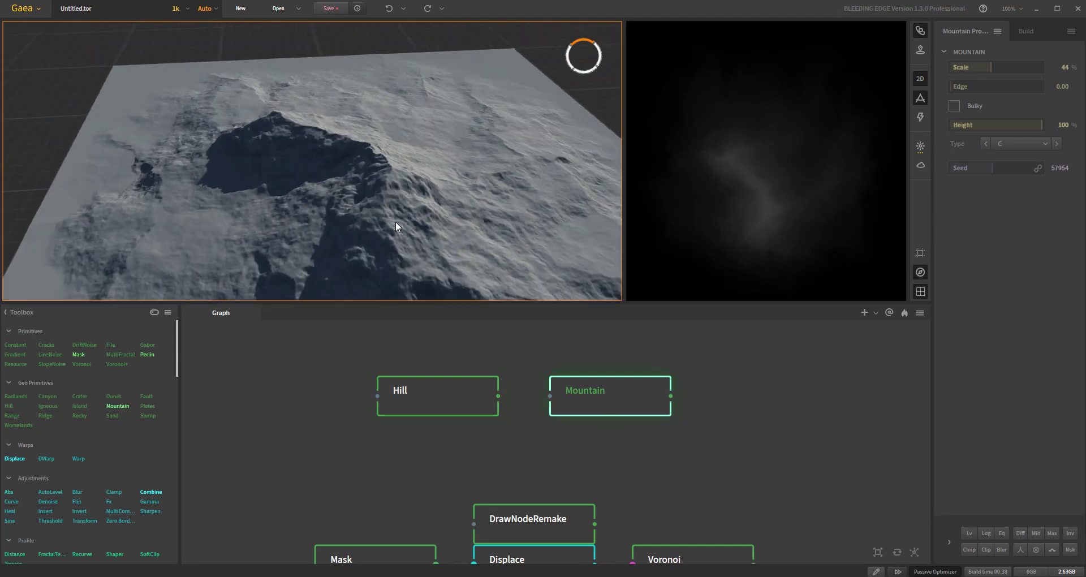
{"action": "scroll", "coordinate": [396, 226], "scroll_direction": "down", "scroll_amount": 5}
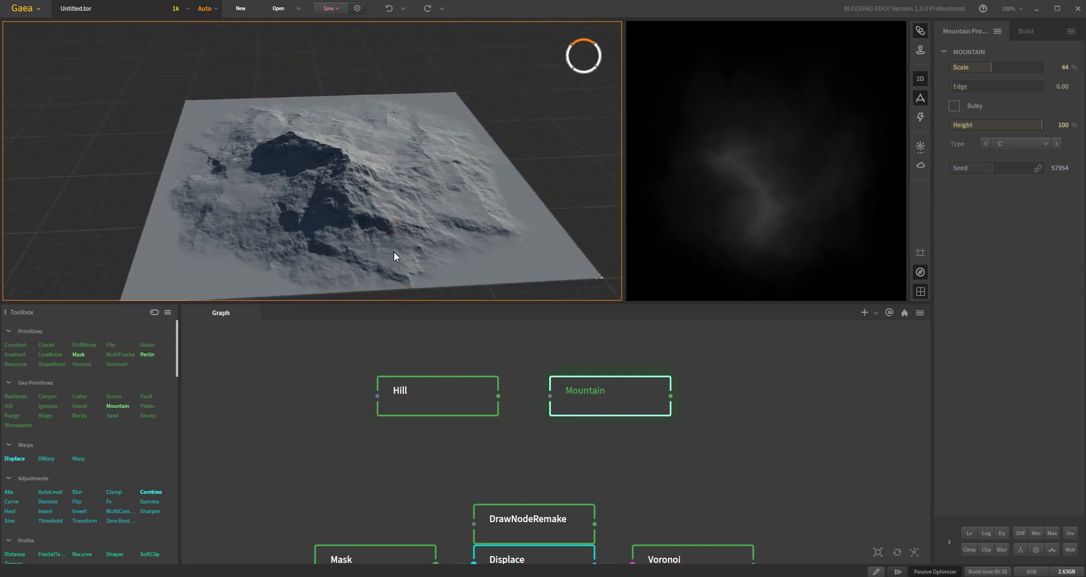
{"action": "left_click", "coordinate": [455, 395]}
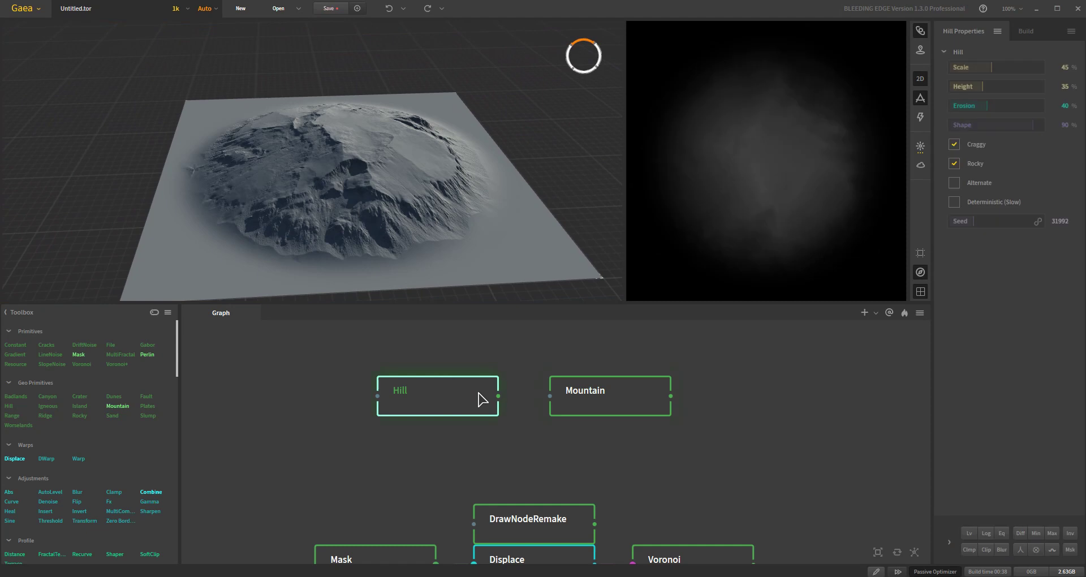
{"action": "left_click_drag", "start_coordinate": [353, 226], "coordinate": [348, 185]}
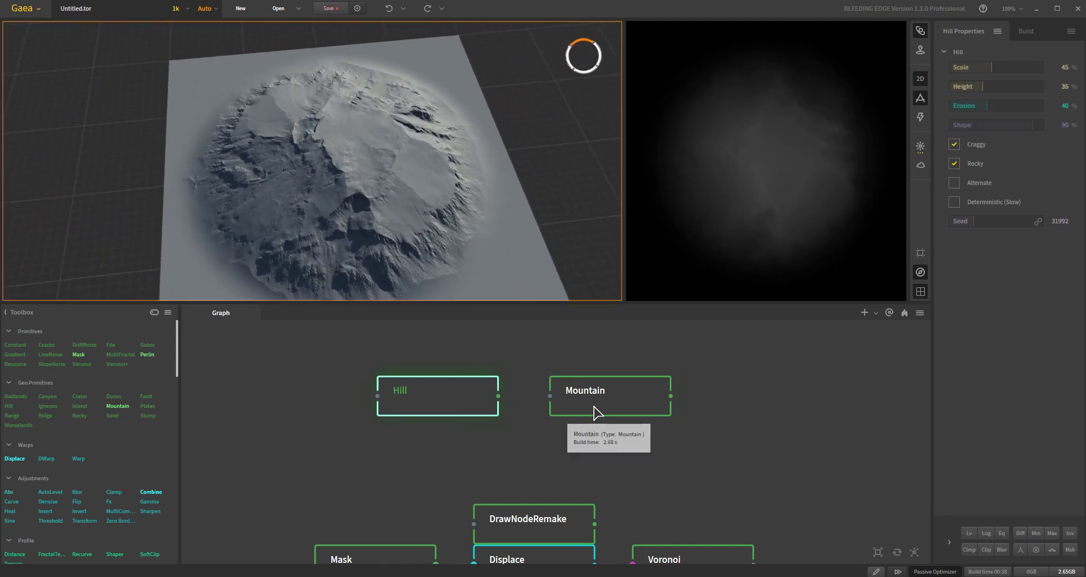
{"action": "left_click_drag", "start_coordinate": [415, 229], "coordinate": [415, 256]}
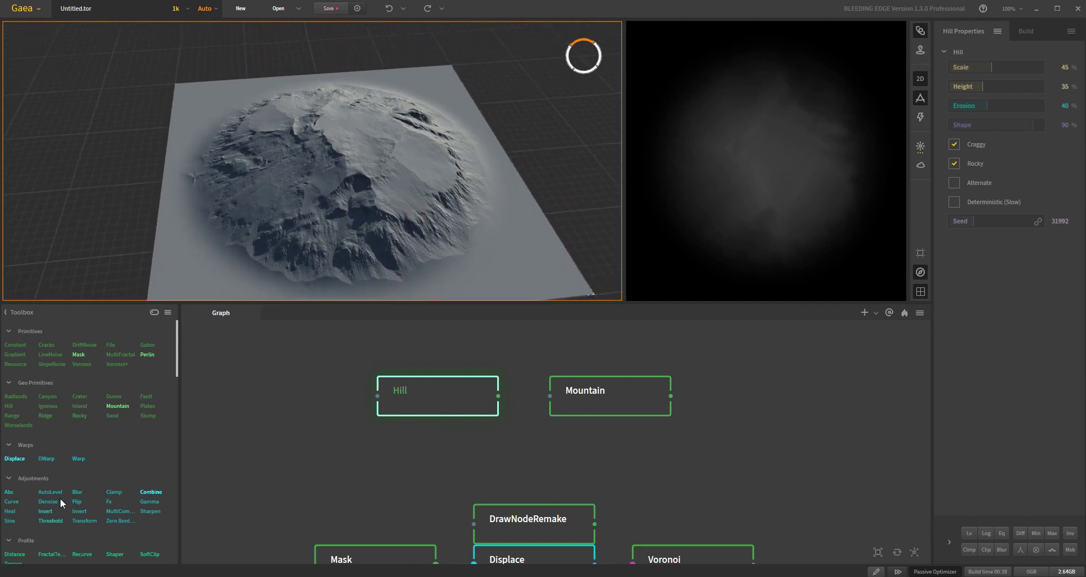
{"action": "scroll", "coordinate": [129, 526], "scroll_direction": "down", "scroll_amount": 3}
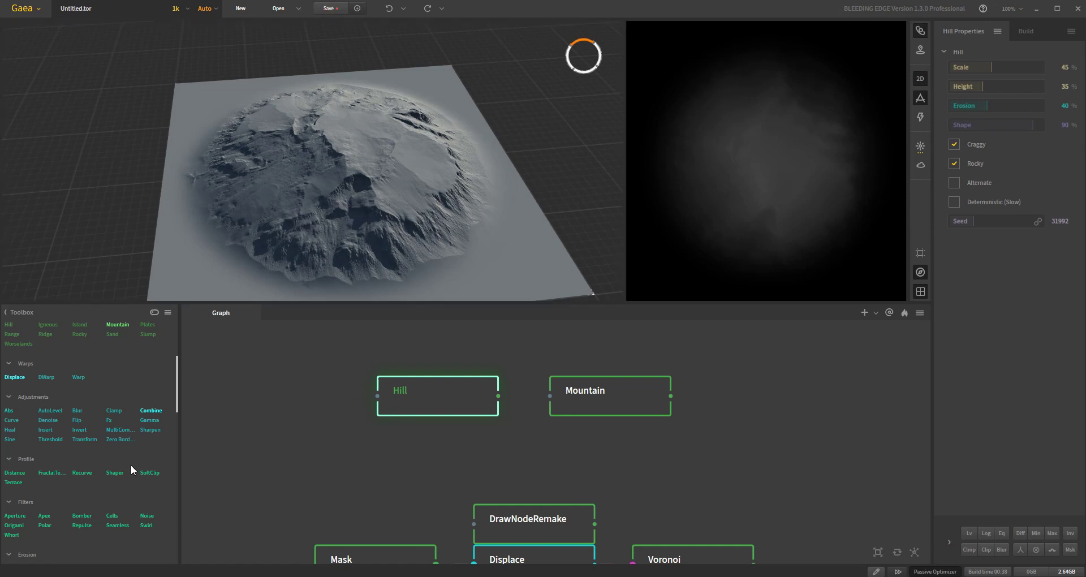
Step: Add a Shaper node wired below Hill and a second one wired below Mountain
{"action": "left_click_drag", "start_coordinate": [115, 472], "coordinate": [521, 439]}
{"action": "left_click_drag", "start_coordinate": [575, 401], "coordinate": [417, 448]}
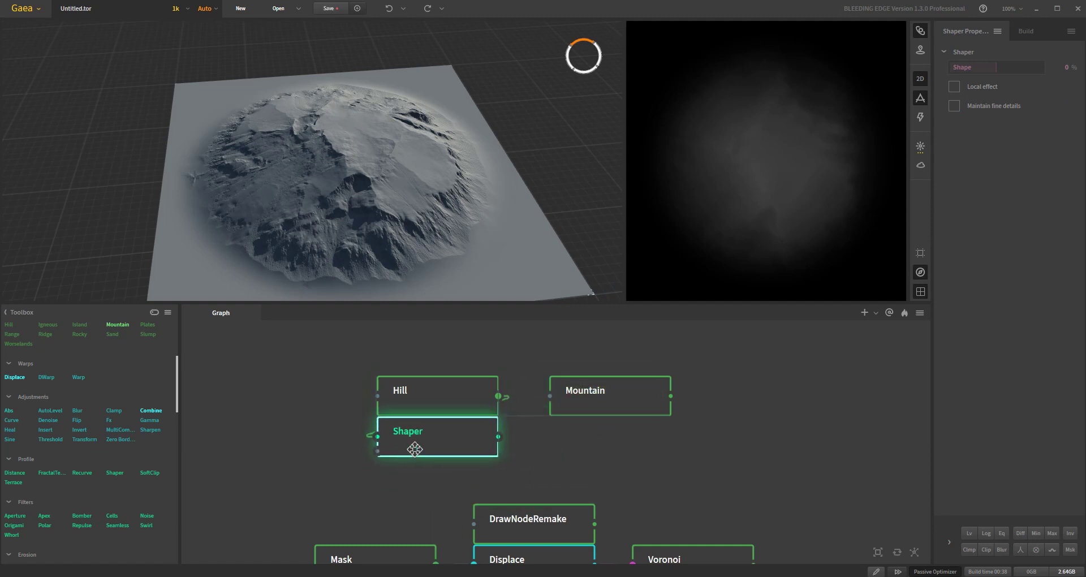
{"action": "left_click_drag", "start_coordinate": [112, 474], "coordinate": [821, 458]}
{"action": "left_click_drag", "start_coordinate": [771, 422], "coordinate": [618, 452]}
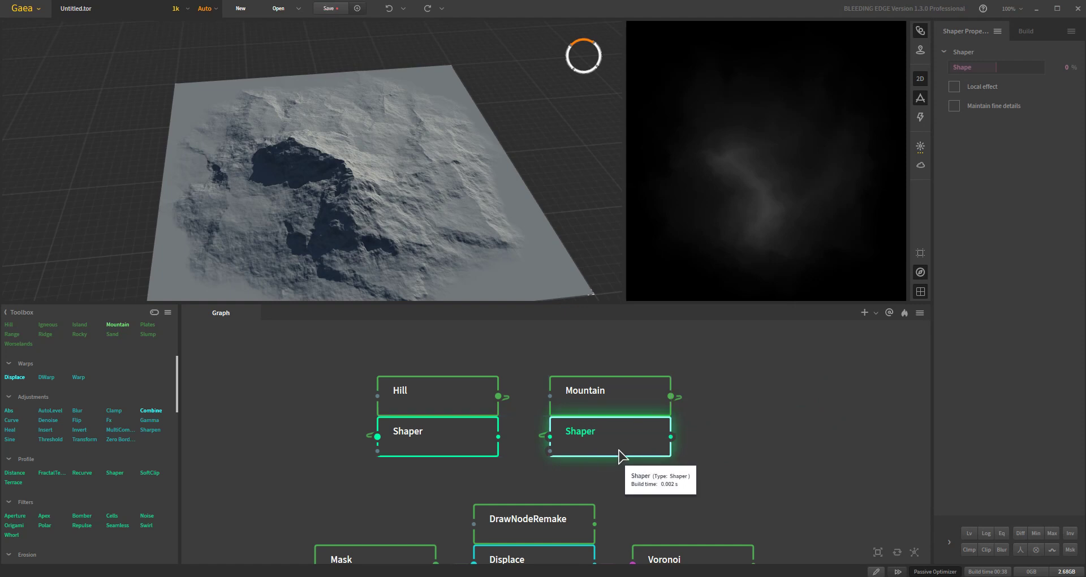
Step: Set the Mountain Shaper to 34% and the Hill Shaper to -62%, then compare Hill and Mountain
{"action": "left_click_drag", "start_coordinate": [1012, 68], "coordinate": [1017, 67]}
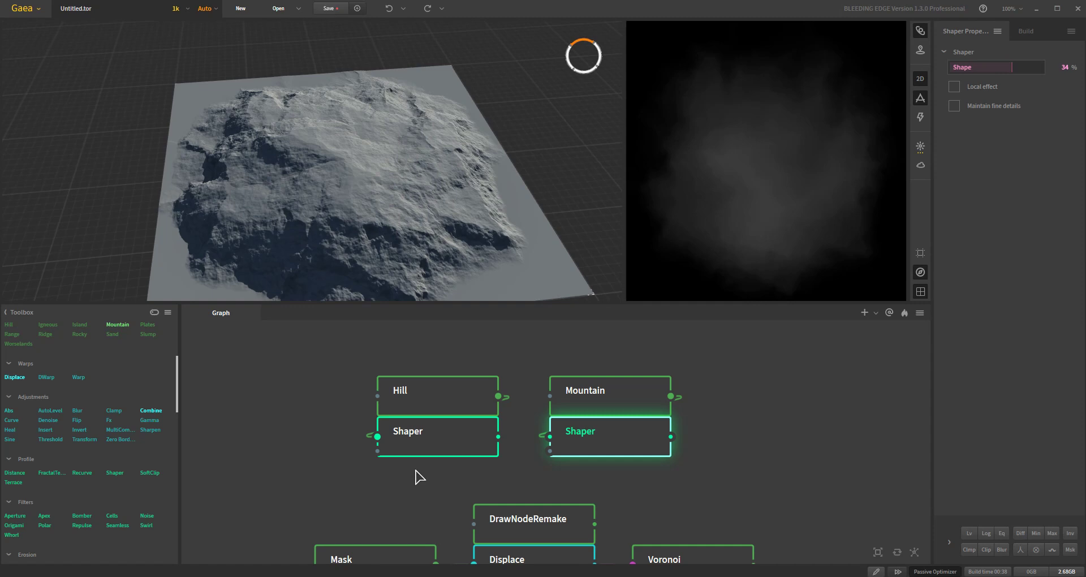
{"action": "left_click", "coordinate": [433, 443]}
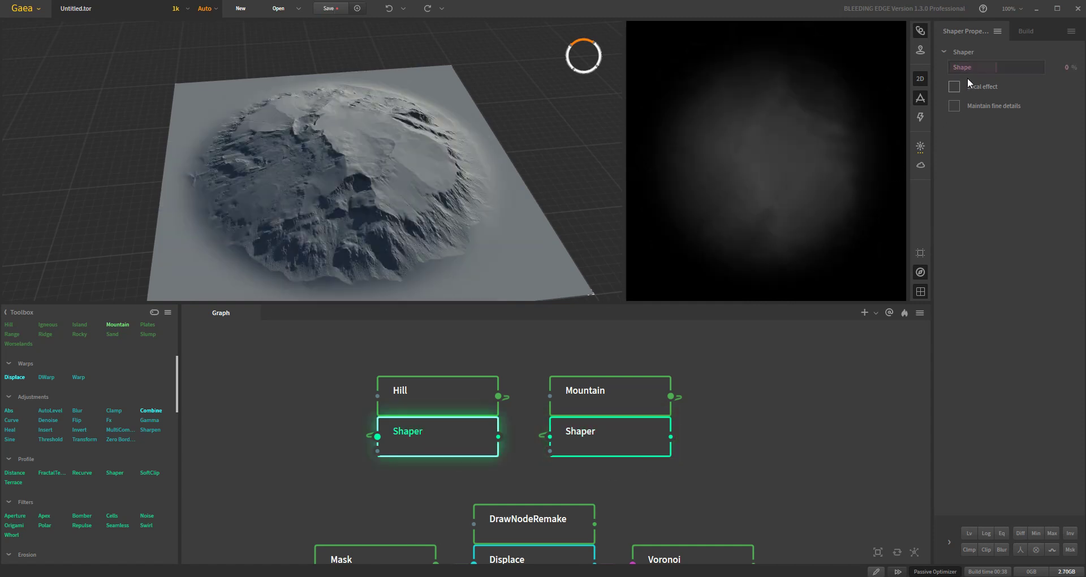
{"action": "left_click_drag", "start_coordinate": [968, 66], "coordinate": [796, 111]}
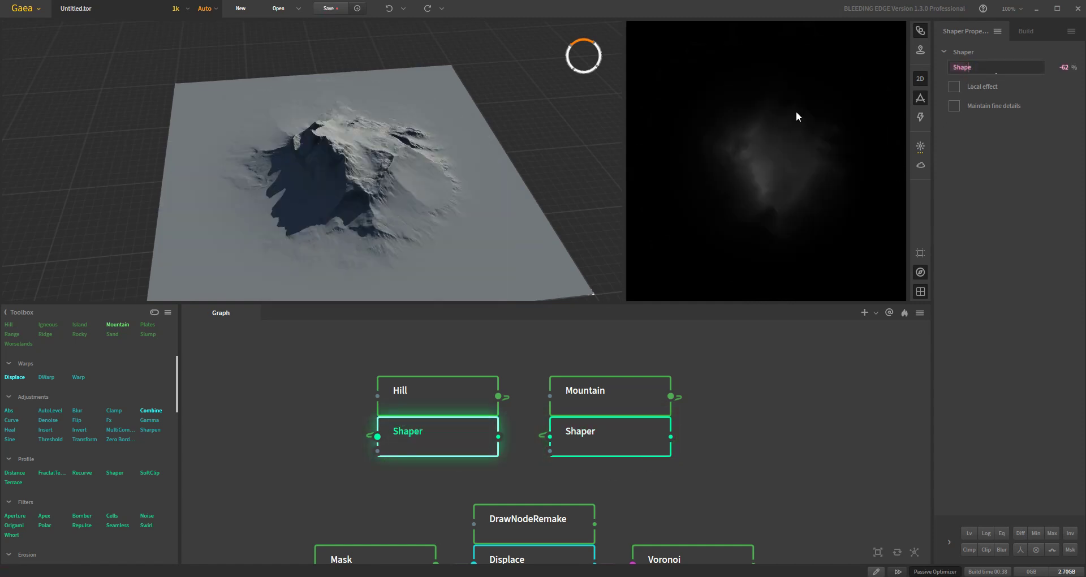
{"action": "left_click_drag", "start_coordinate": [594, 195], "coordinate": [262, 240]}
{"action": "scroll", "coordinate": [262, 240], "scroll_direction": "up", "scroll_amount": 5}
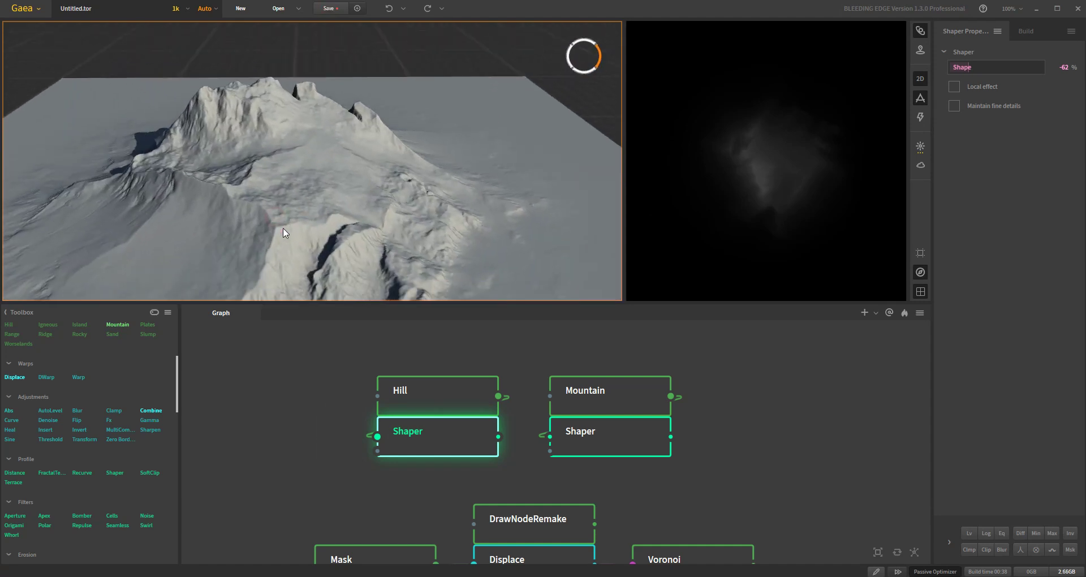
{"action": "left_click", "coordinate": [462, 406]}
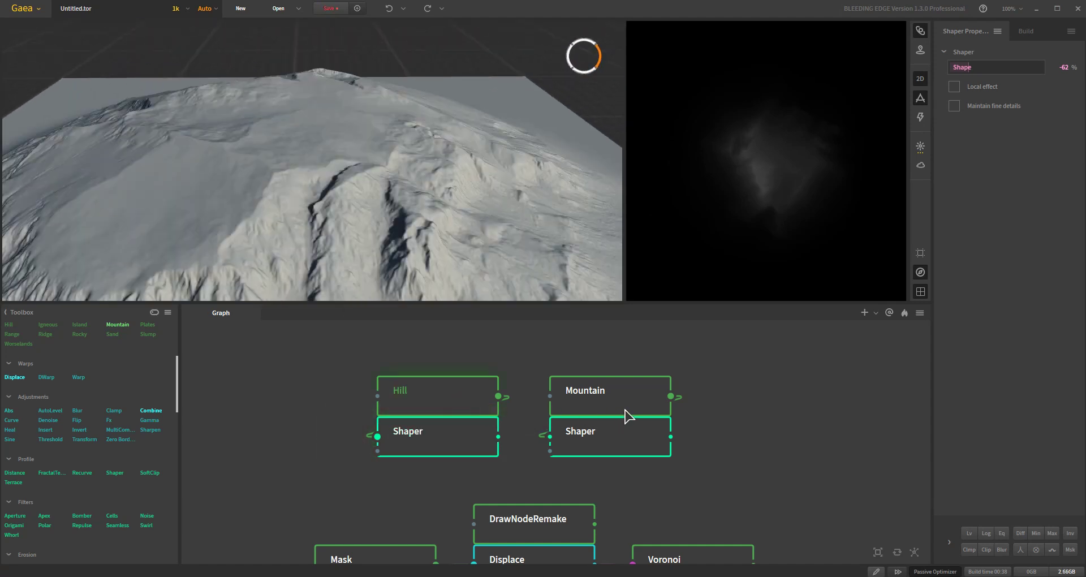
{"action": "left_click", "coordinate": [573, 407]}
{"action": "left_click", "coordinate": [459, 400]}
Step: Inspect the Hill terrain from several orbit angles after comparing it with Mountain
{"action": "left_click", "coordinate": [606, 406]}
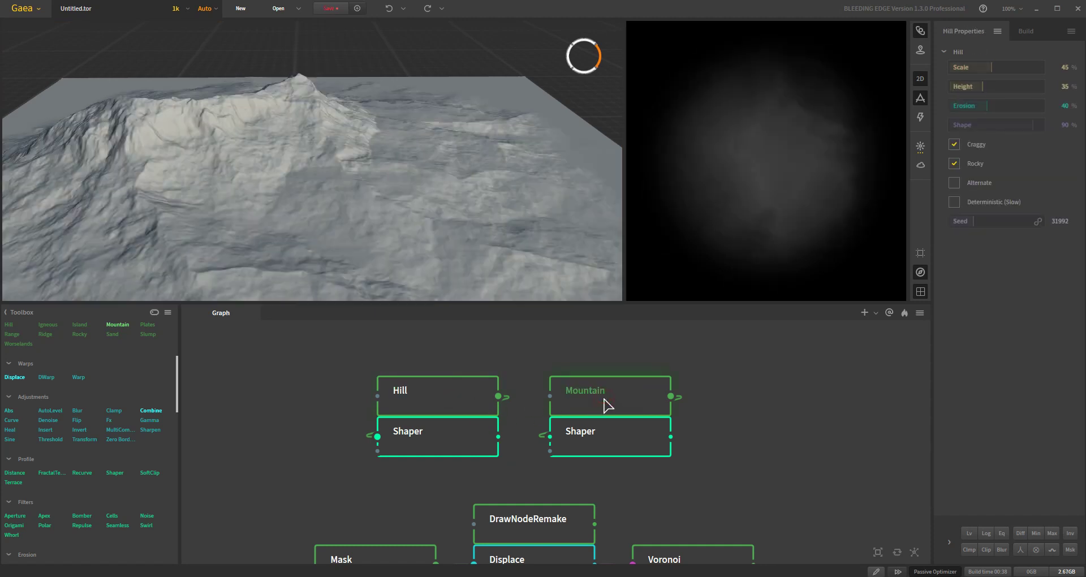
{"action": "left_click", "coordinate": [439, 400]}
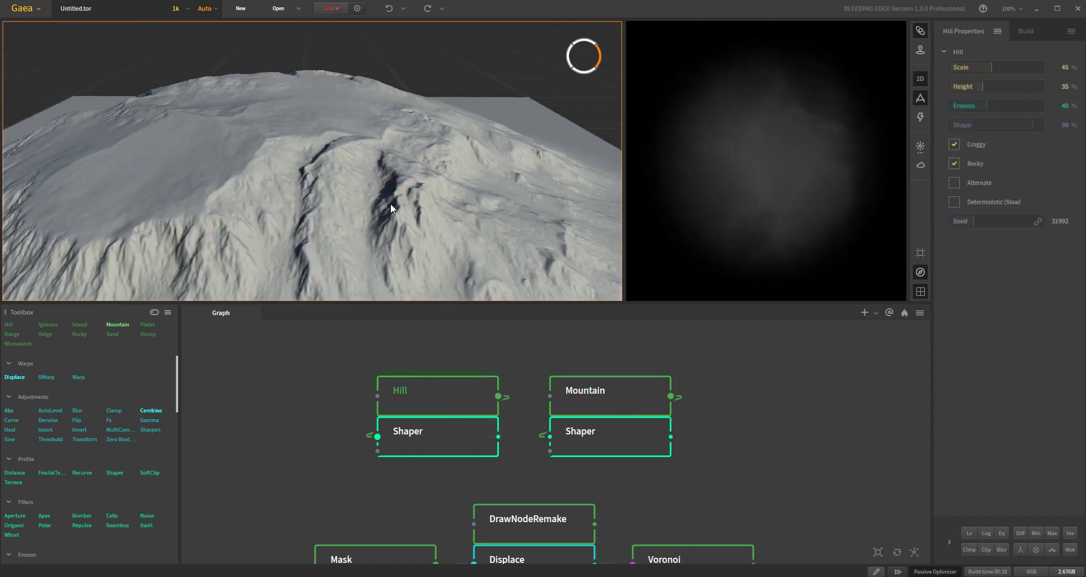
{"action": "scroll", "coordinate": [390, 202], "scroll_direction": "down", "scroll_amount": 5}
{"action": "left_click_drag", "start_coordinate": [391, 203], "coordinate": [367, 249]}
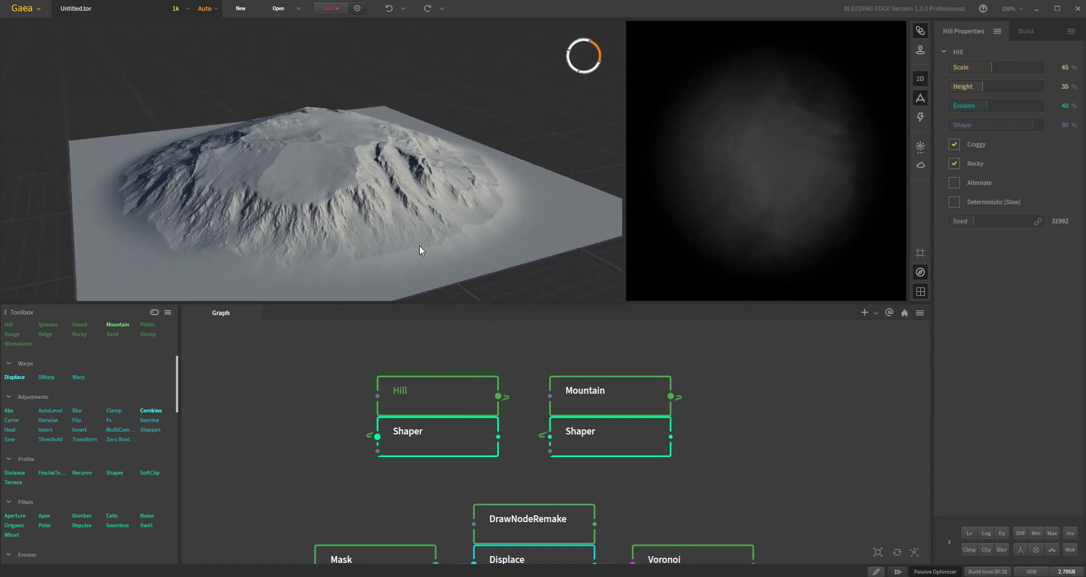
{"action": "left_click_drag", "start_coordinate": [420, 246], "coordinate": [414, 230]}
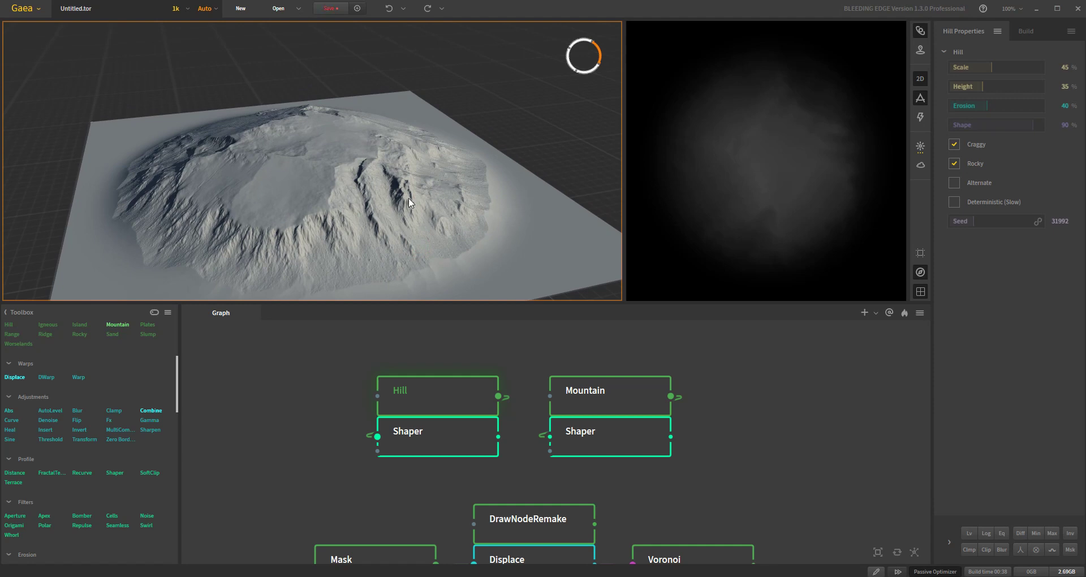
{"action": "left_click_drag", "start_coordinate": [328, 263], "coordinate": [185, 254]}
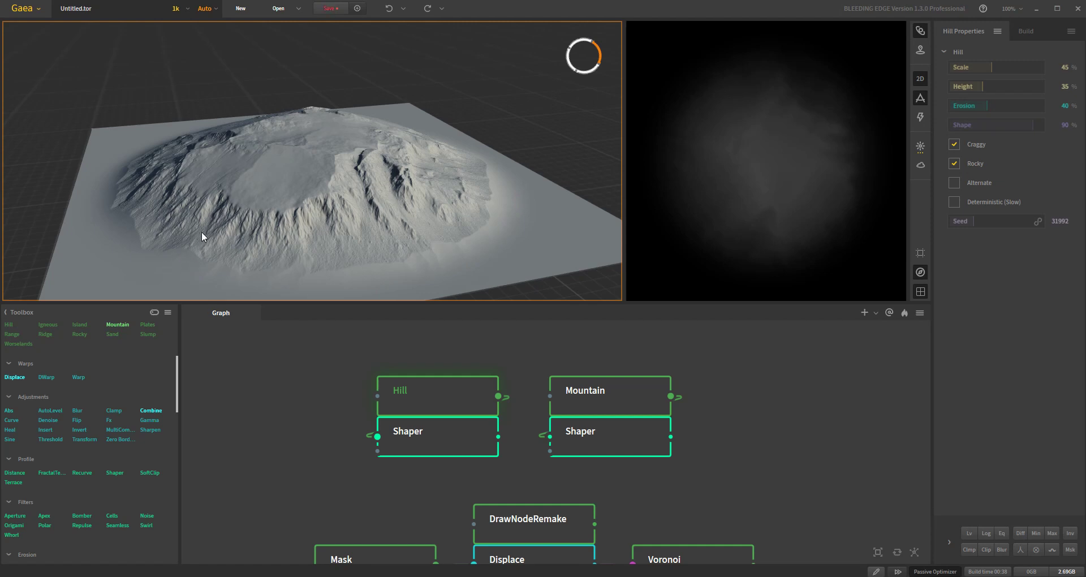
{"action": "left_click_drag", "start_coordinate": [256, 254], "coordinate": [286, 206]}
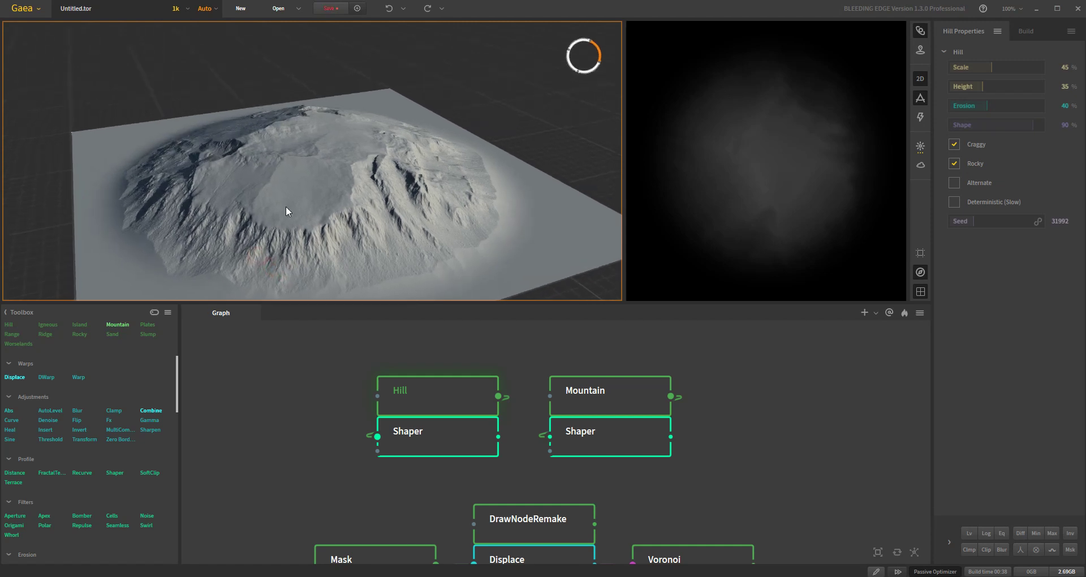
Step: Orbit closer to the Mountain terrain and raise its Edge from 0.00 to 0.10
{"action": "left_click", "coordinate": [611, 396]}
{"action": "scroll", "coordinate": [402, 199], "scroll_direction": "down", "scroll_amount": 3}
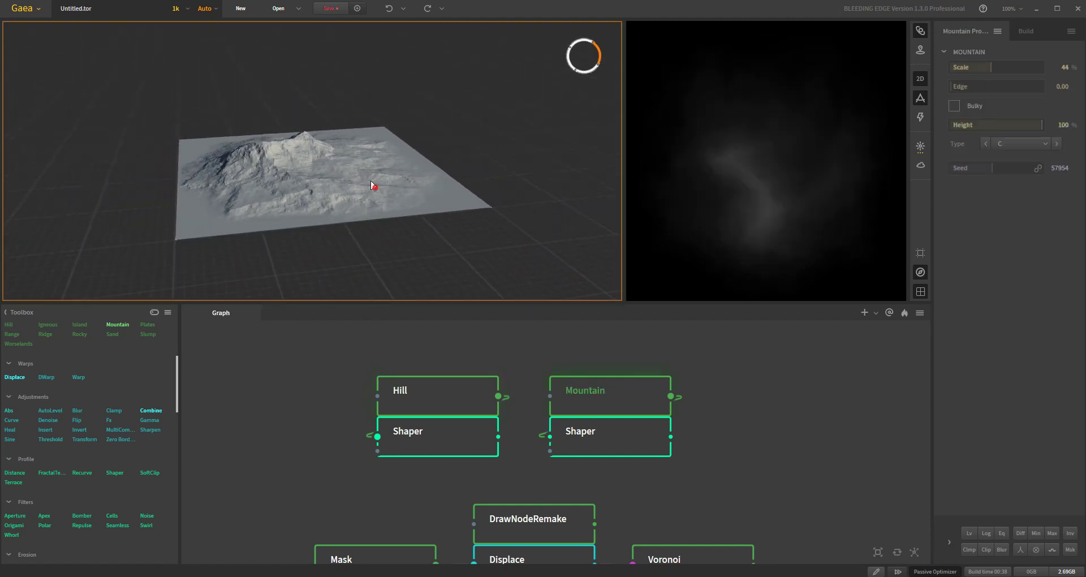
{"action": "left_click_drag", "start_coordinate": [444, 182], "coordinate": [301, 220]}
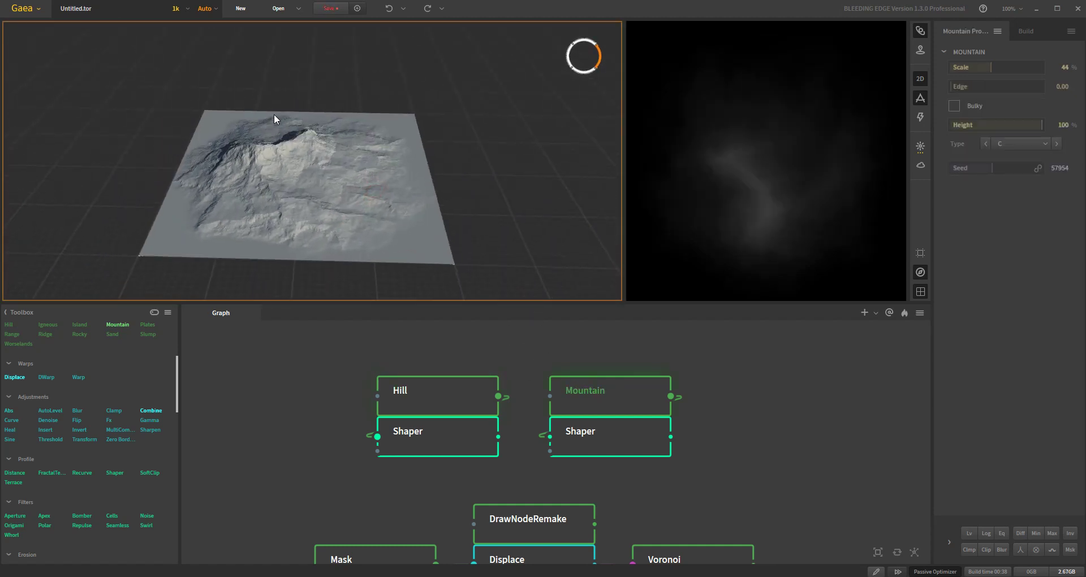
{"action": "left_click_drag", "start_coordinate": [366, 189], "coordinate": [417, 233]}
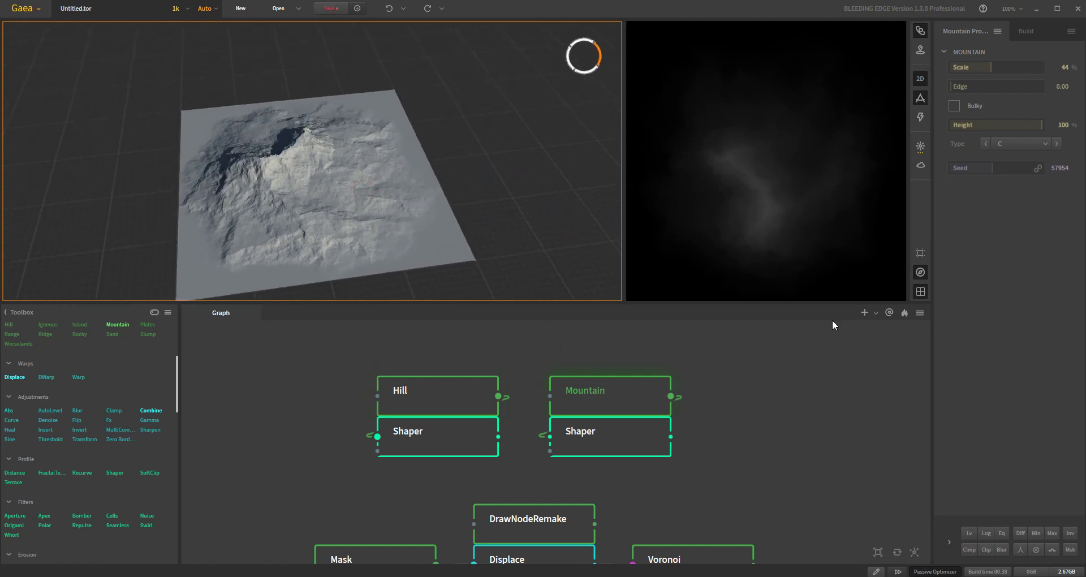
{"action": "left_click_drag", "start_coordinate": [969, 86], "coordinate": [985, 86]}
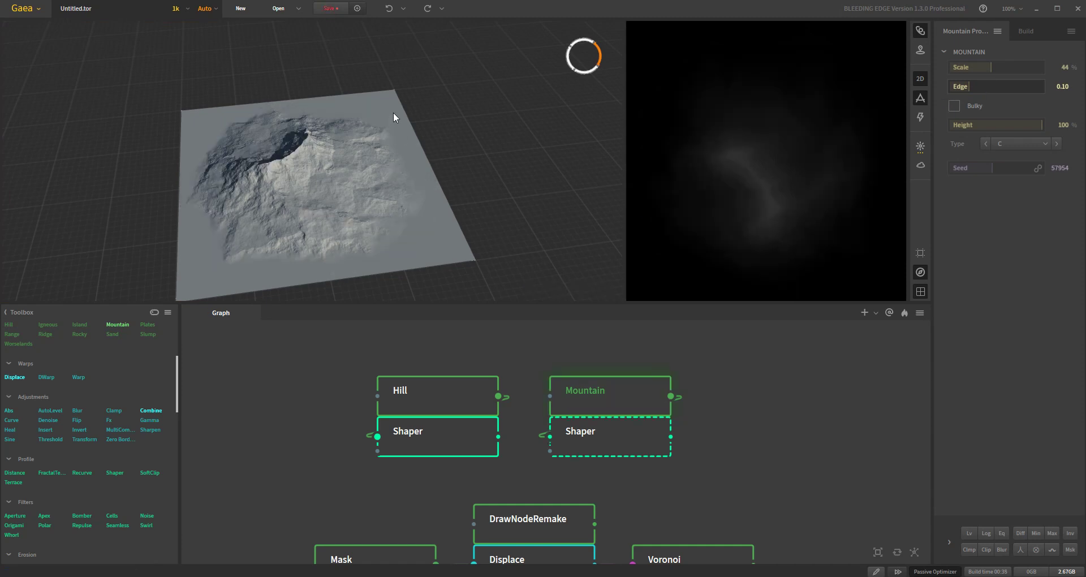
Step: Try the Mountain's Height at 35%, restore it to 100%, and make it Bulky
{"action": "left_click_drag", "start_coordinate": [433, 179], "coordinate": [425, 162]}
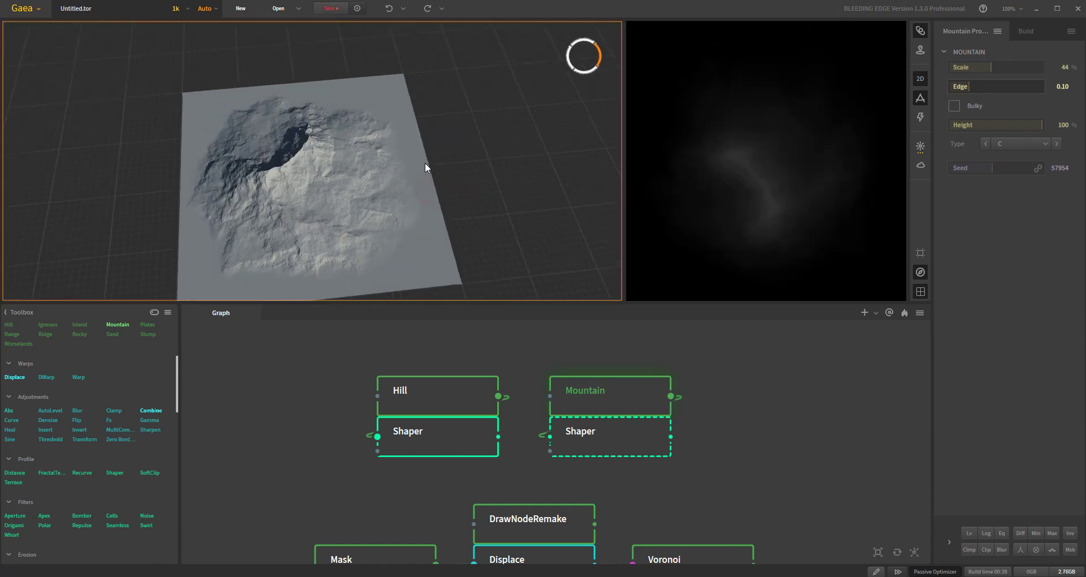
{"action": "left_click_drag", "start_coordinate": [443, 247], "coordinate": [305, 263]}
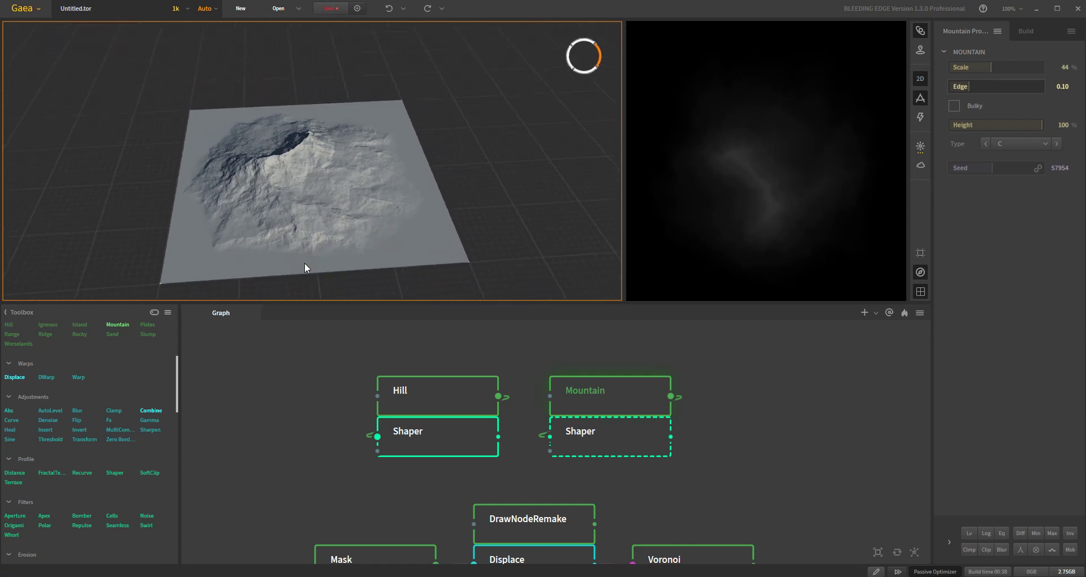
{"action": "scroll", "coordinate": [369, 243], "scroll_direction": "up", "scroll_amount": 3}
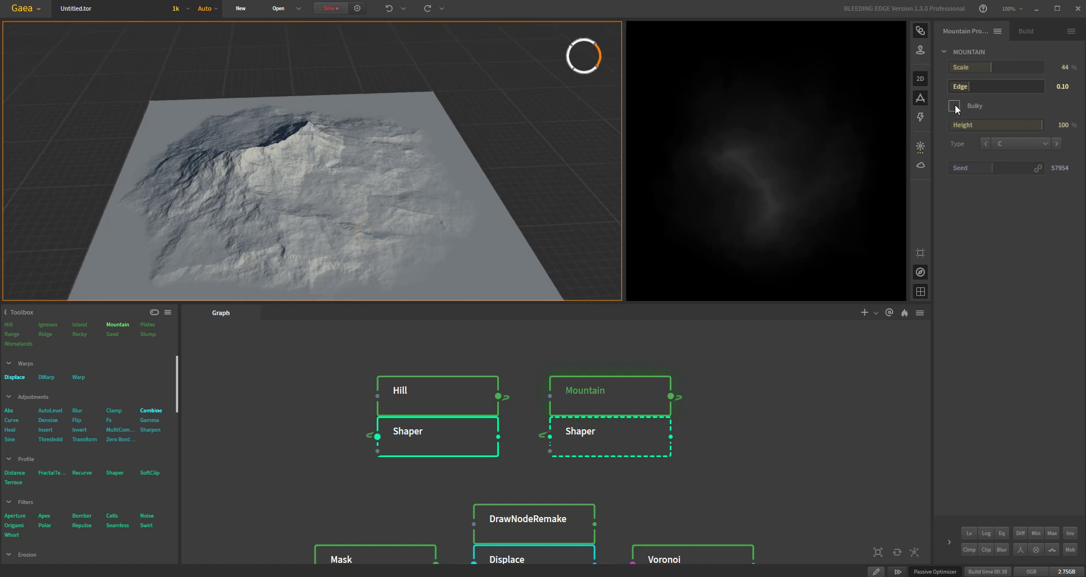
{"action": "left_click", "coordinate": [983, 121]}
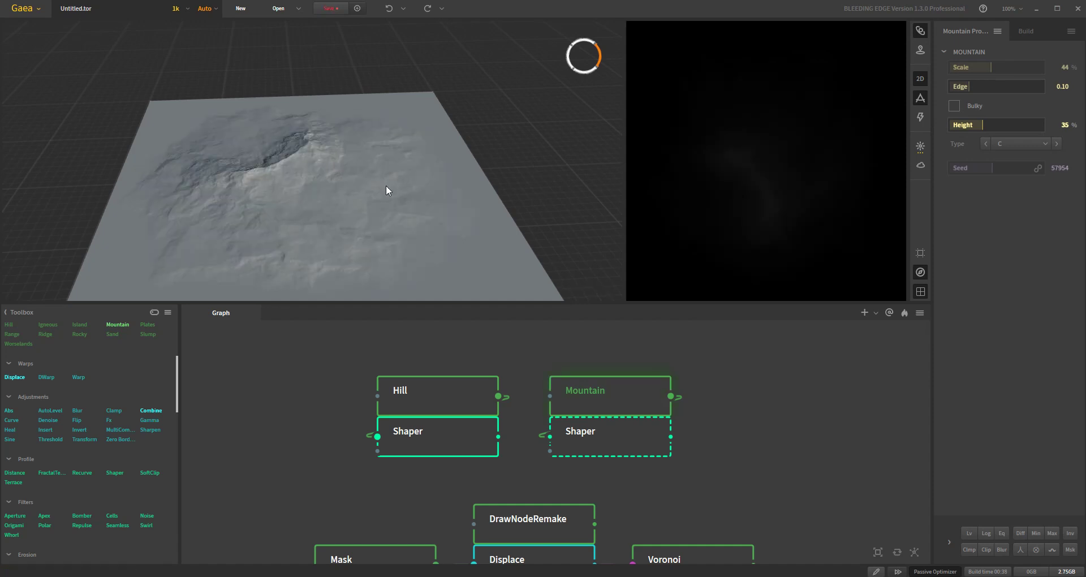
{"action": "left_click_drag", "start_coordinate": [983, 124], "coordinate": [1043, 123]}
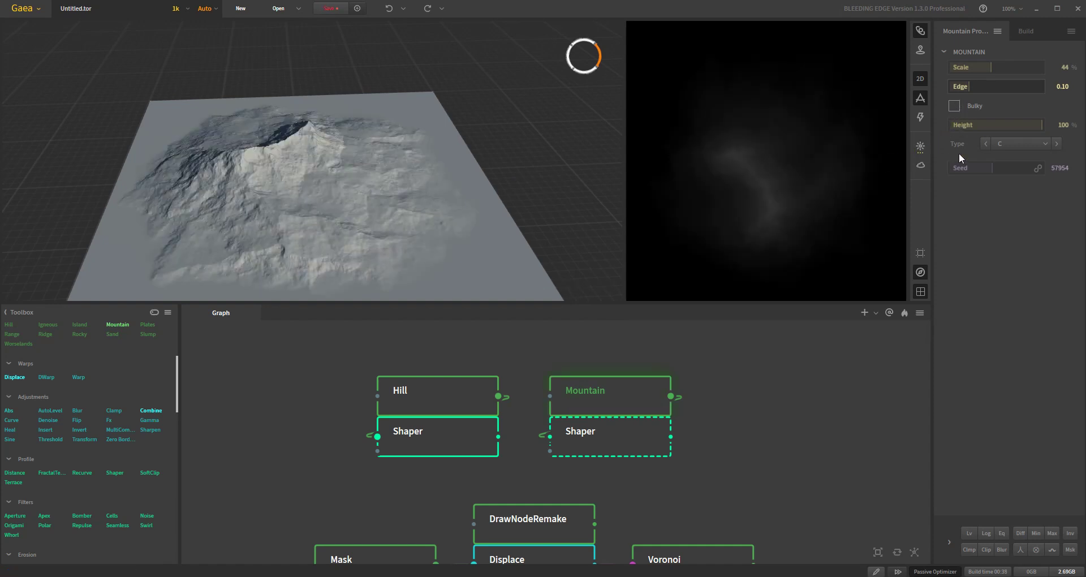
{"action": "left_click", "coordinate": [954, 106]}
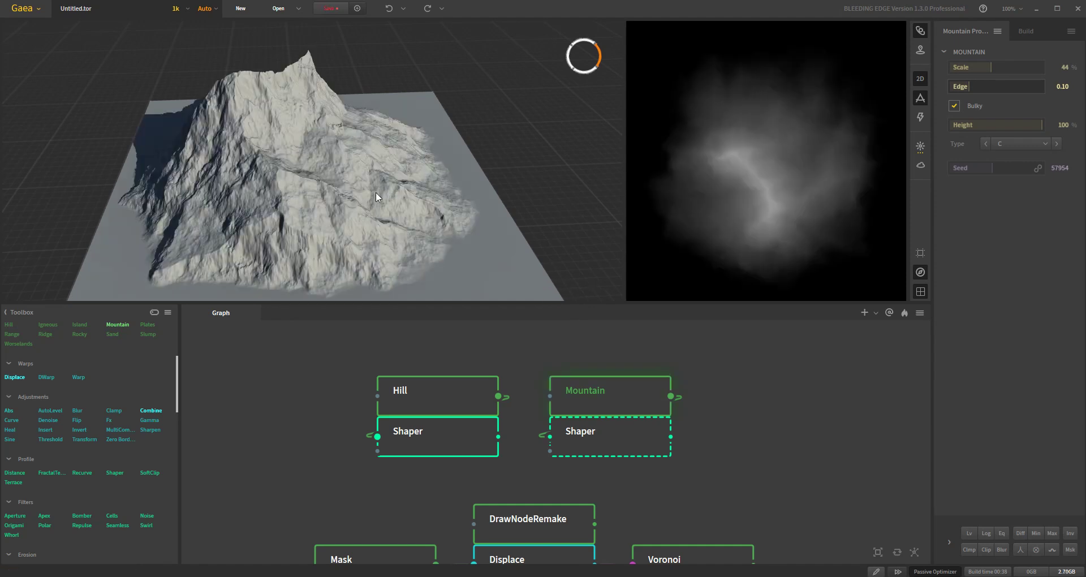
Step: Lower the Mountain's Height to 53% and orbit around the reshaped peak
{"action": "left_click_drag", "start_coordinate": [376, 191], "coordinate": [694, 196]}
{"action": "left_click", "coordinate": [999, 124]}
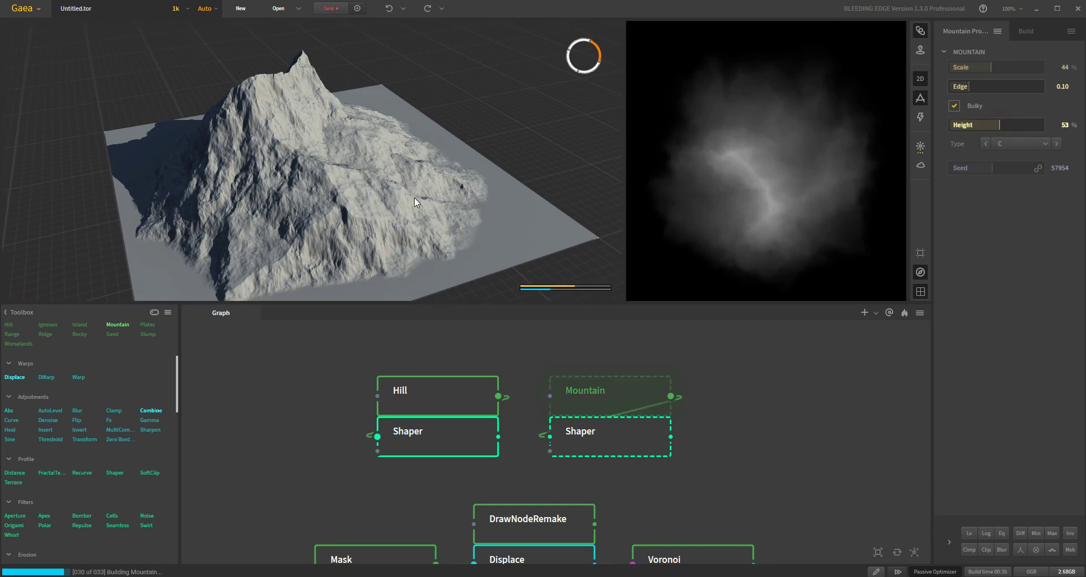
{"action": "mouse_move", "coordinate": [415, 198]}
{"action": "left_mouse_down"}
{"action": "mouse_move", "coordinate": [359, 224]}
{"action": "mouse_move", "coordinate": [292, 219]}
{"action": "mouse_move", "coordinate": [383, 226]}
{"action": "mouse_move", "coordinate": [429, 203]}
{"action": "left_mouse_up"}
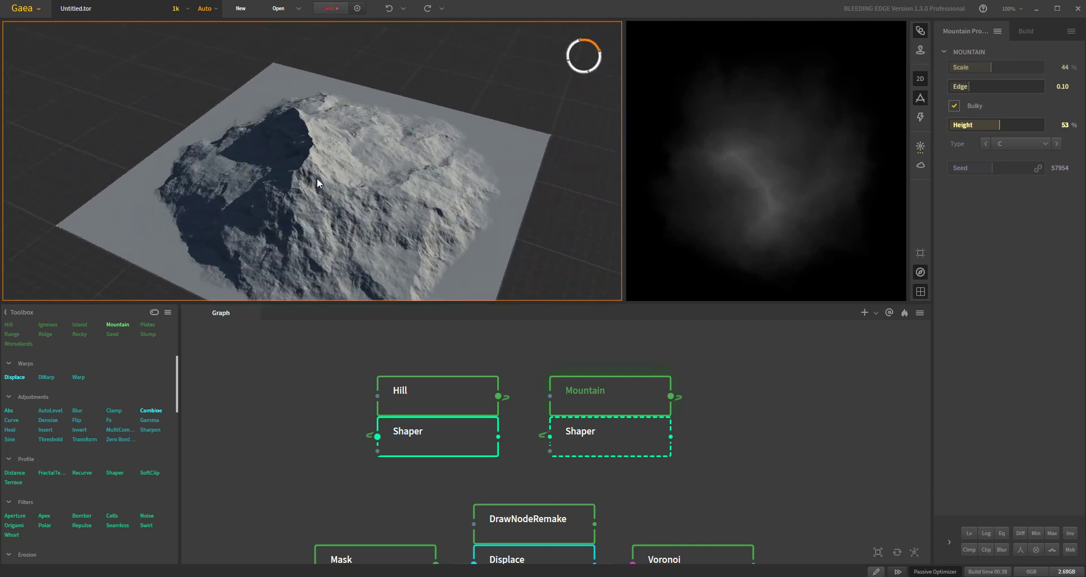
{"action": "left_click_drag", "start_coordinate": [318, 179], "coordinate": [323, 189]}
{"action": "left_click_drag", "start_coordinate": [459, 207], "coordinate": [314, 231]}
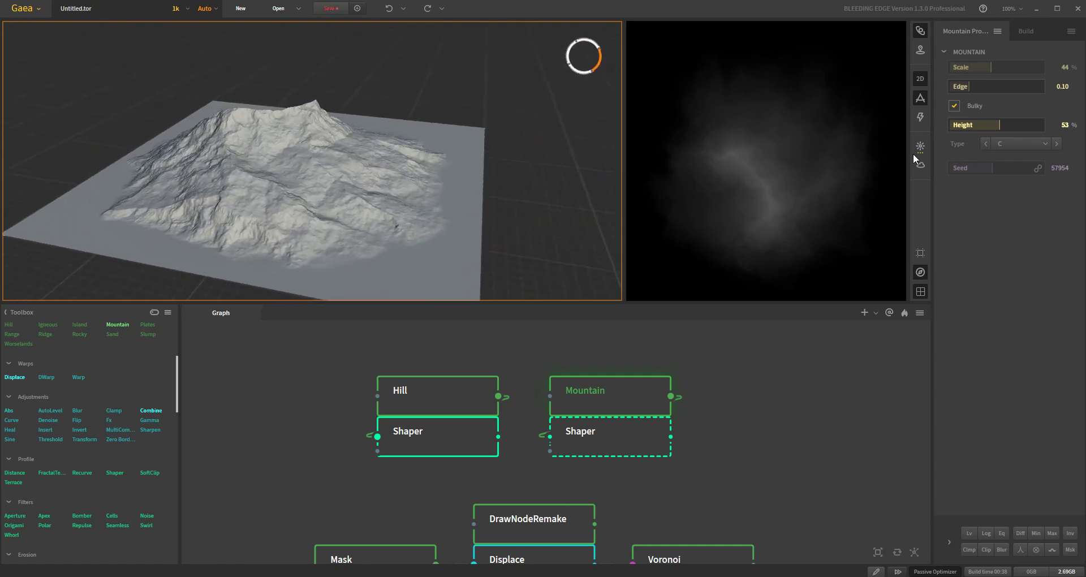
Step: Review the Mountain type options, keep Type C, and compare it with the Hill terrain
{"action": "left_click", "coordinate": [1004, 146]}
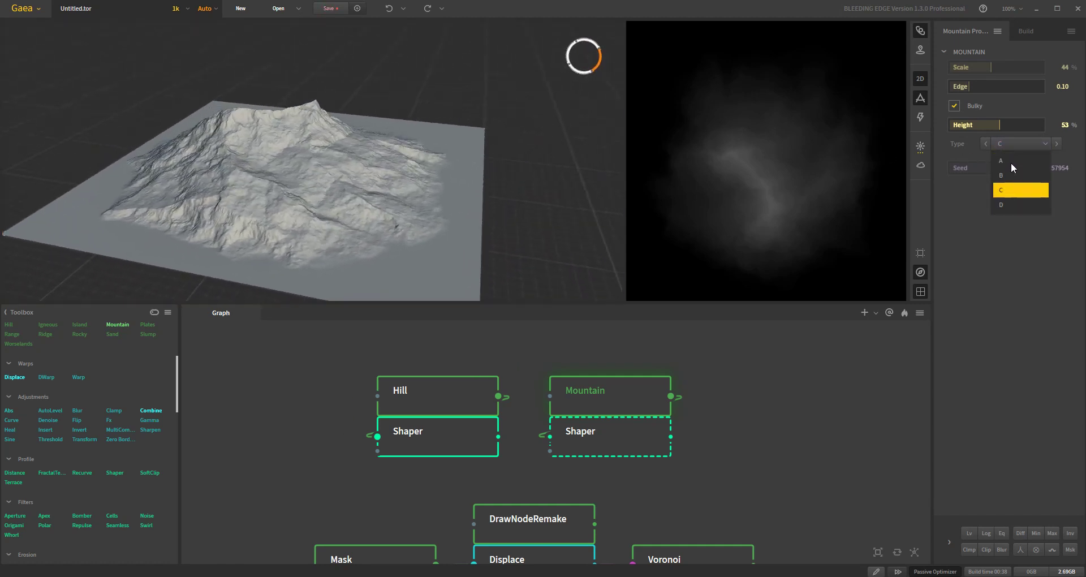
{"action": "left_click", "coordinate": [1034, 291]}
{"action": "left_click_drag", "start_coordinate": [304, 231], "coordinate": [263, 205]}
{"action": "left_click", "coordinate": [450, 402]}
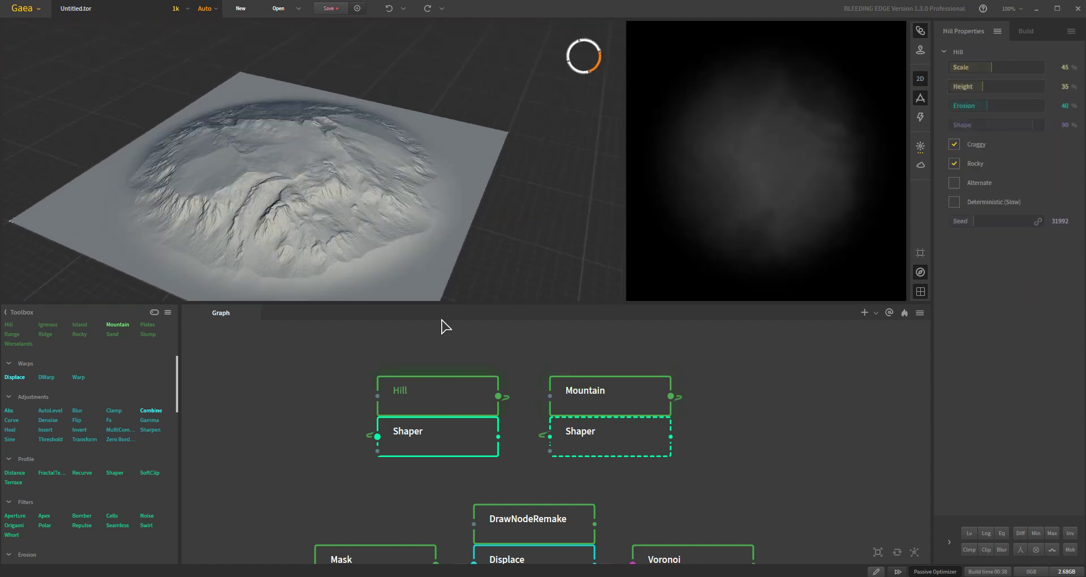
{"action": "left_click_drag", "start_coordinate": [385, 266], "coordinate": [383, 241]}
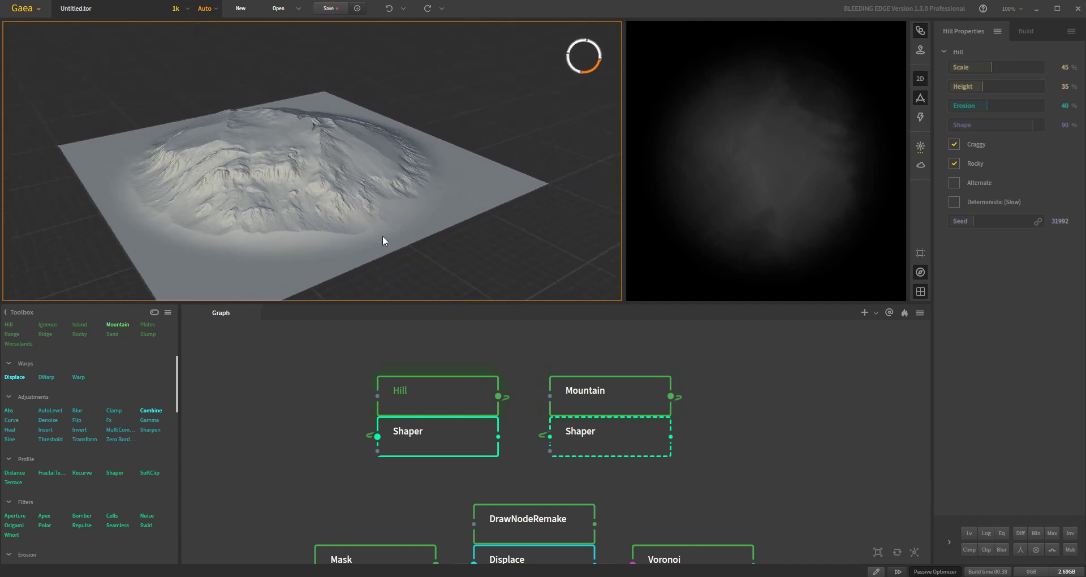
{"action": "left_click", "coordinate": [635, 405]}
{"action": "left_click_drag", "start_coordinate": [451, 258], "coordinate": [296, 211]}
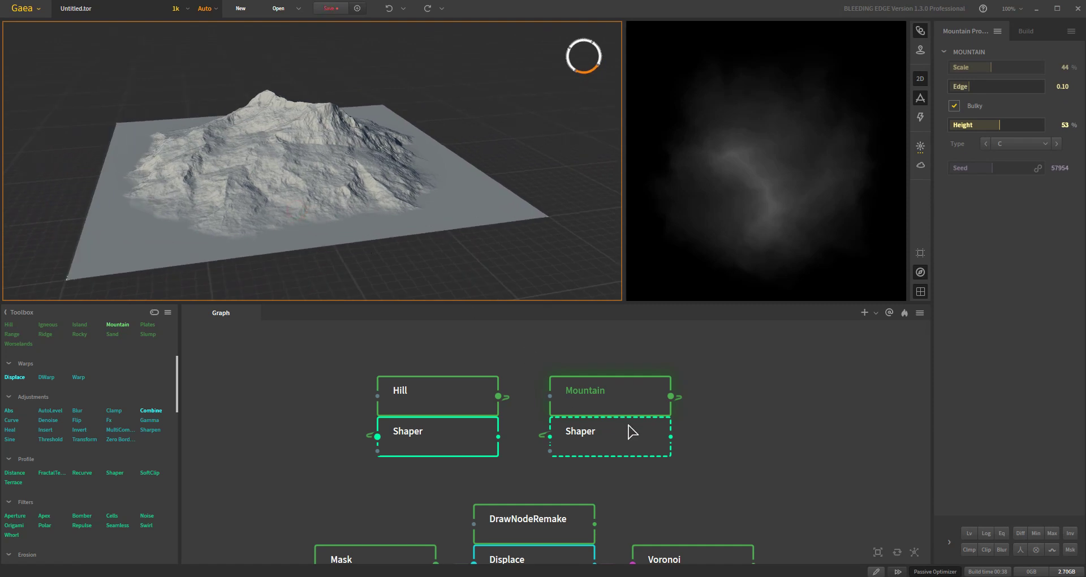
Step: Compare the Mountain and Hill Shaper outputs, settling on the Mountain's shaped terrain
{"action": "left_click", "coordinate": [623, 444]}
{"action": "left_click", "coordinate": [456, 449]}
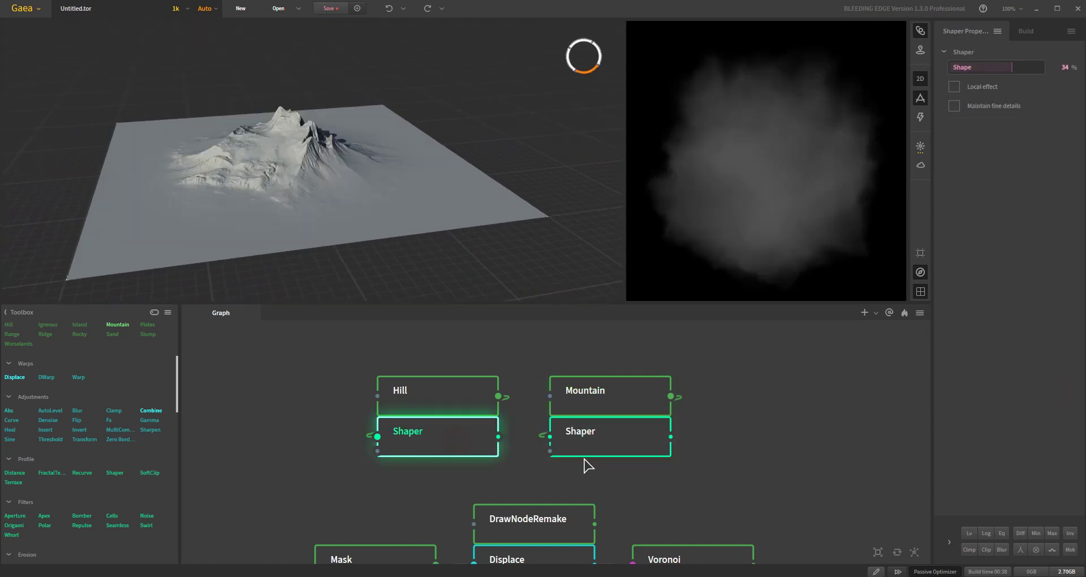
{"action": "left_click", "coordinate": [630, 451]}
{"action": "left_click_drag", "start_coordinate": [287, 183], "coordinate": [415, 256]}
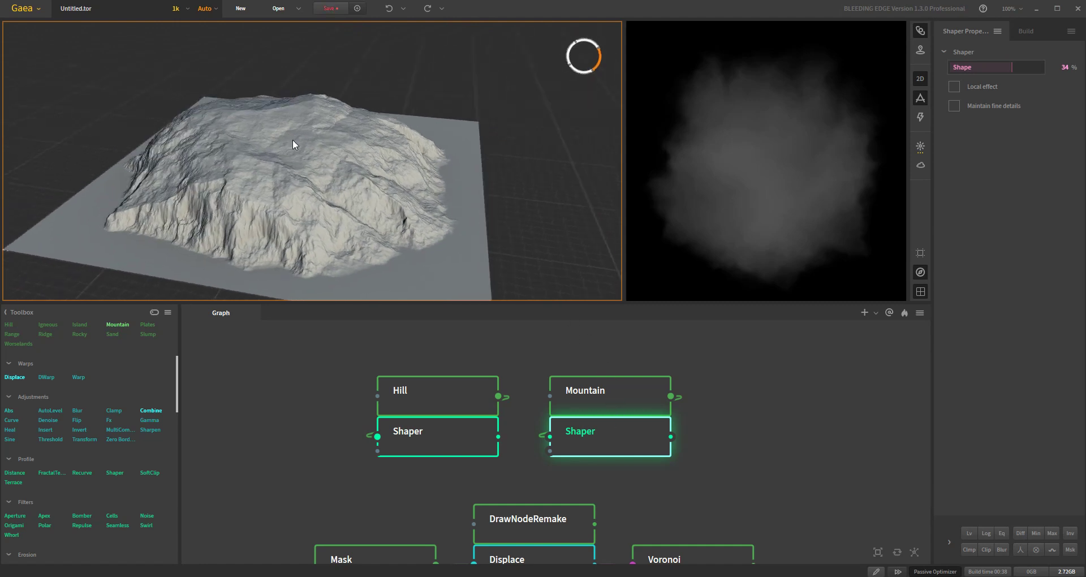
Step: Set the Mountain's Edge to 0.27 and preview the result through its Shaper
{"action": "left_click", "coordinate": [626, 399]}
{"action": "left_click_drag", "start_coordinate": [979, 86], "coordinate": [958, 88]}
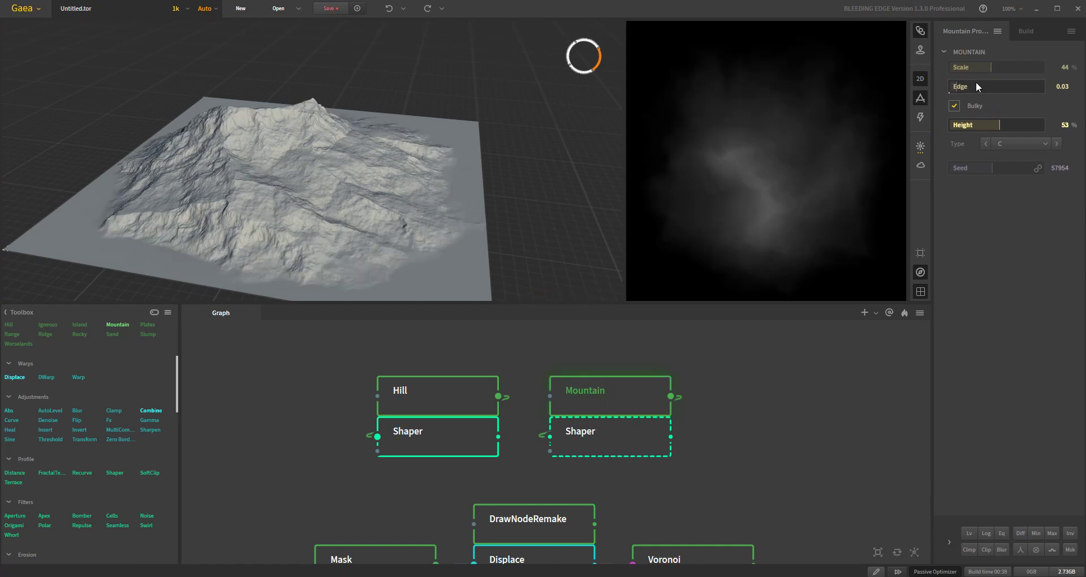
{"action": "left_click", "coordinate": [1000, 84]}
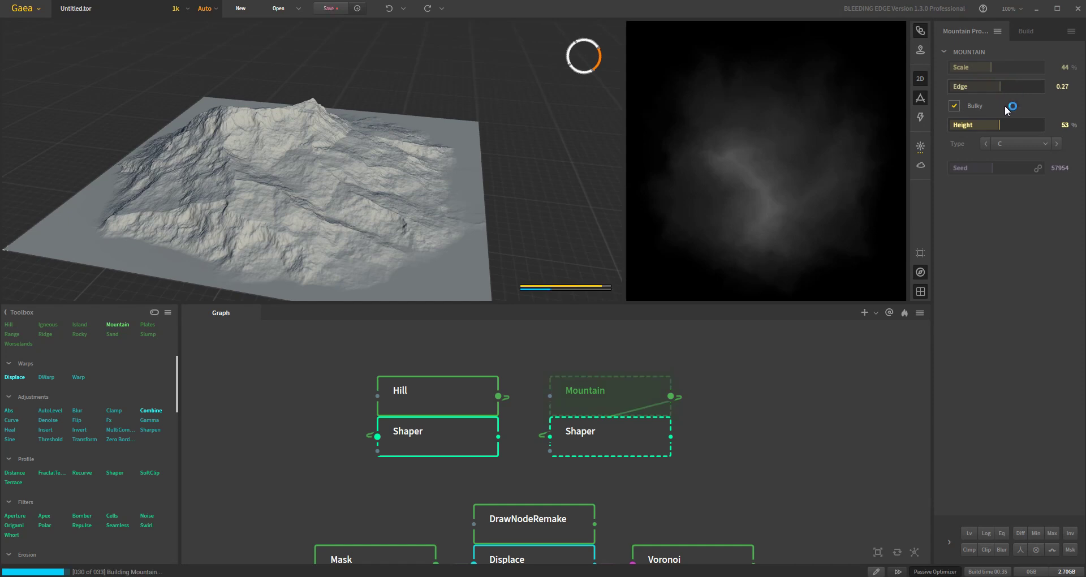
{"action": "left_click", "coordinate": [610, 442]}
{"action": "mouse_move", "coordinate": [399, 249]}
{"action": "left_mouse_down"}
{"action": "mouse_move", "coordinate": [325, 222]}
{"action": "mouse_move", "coordinate": [413, 235]}
{"action": "mouse_move", "coordinate": [394, 246]}
{"action": "left_mouse_up"}
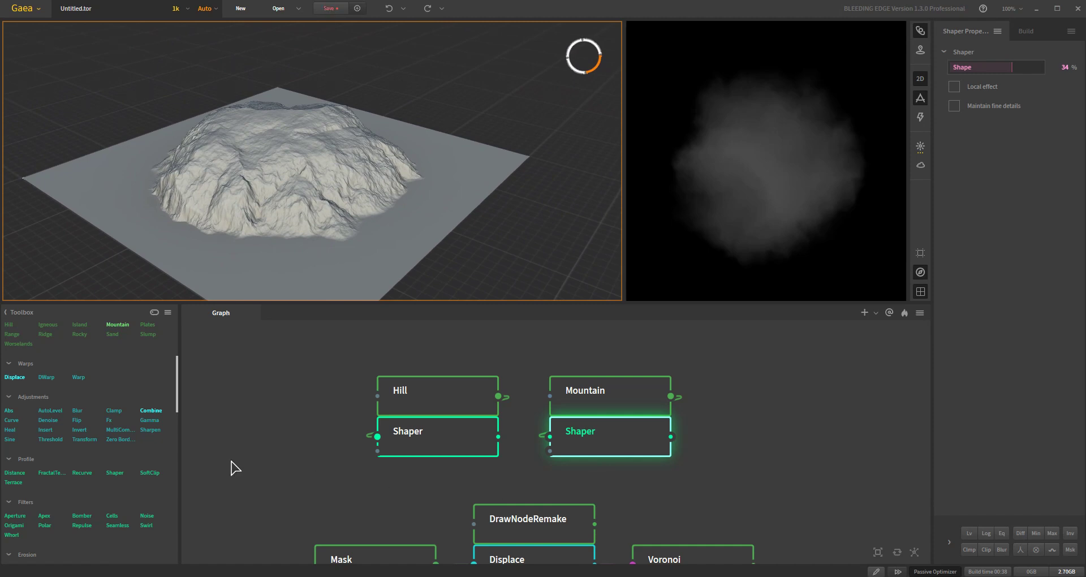
{"action": "scroll", "coordinate": [100, 438], "scroll_direction": "up", "scroll_amount": 3}
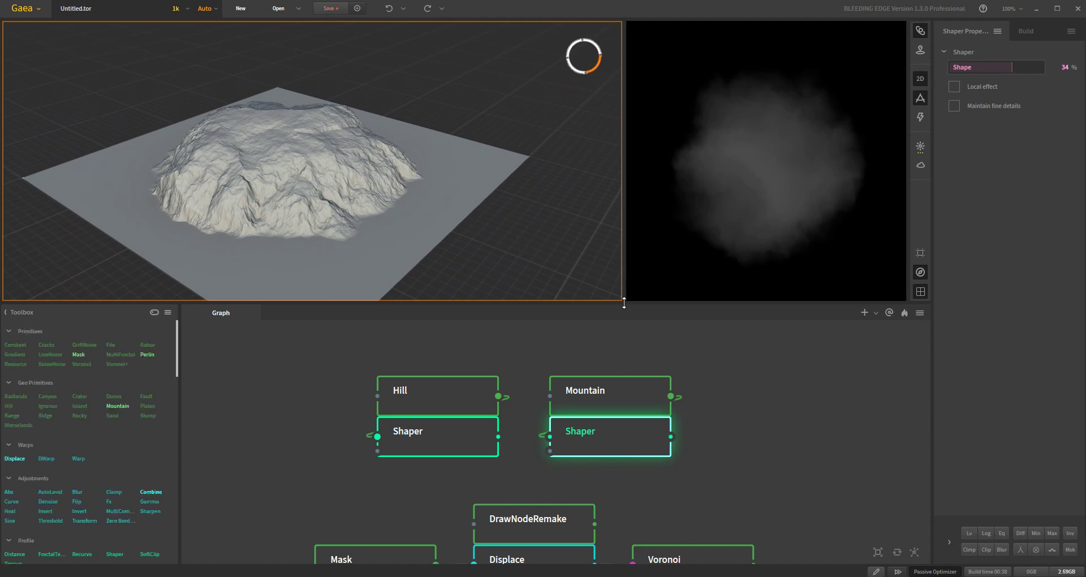
{"action": "scroll", "coordinate": [773, 465], "scroll_direction": "down", "scroll_amount": 1}
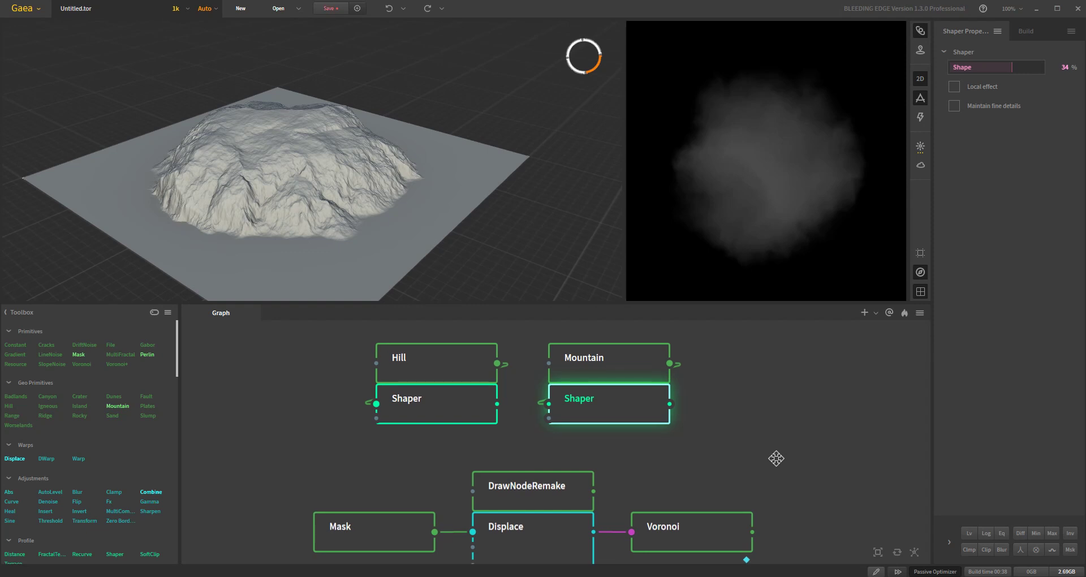